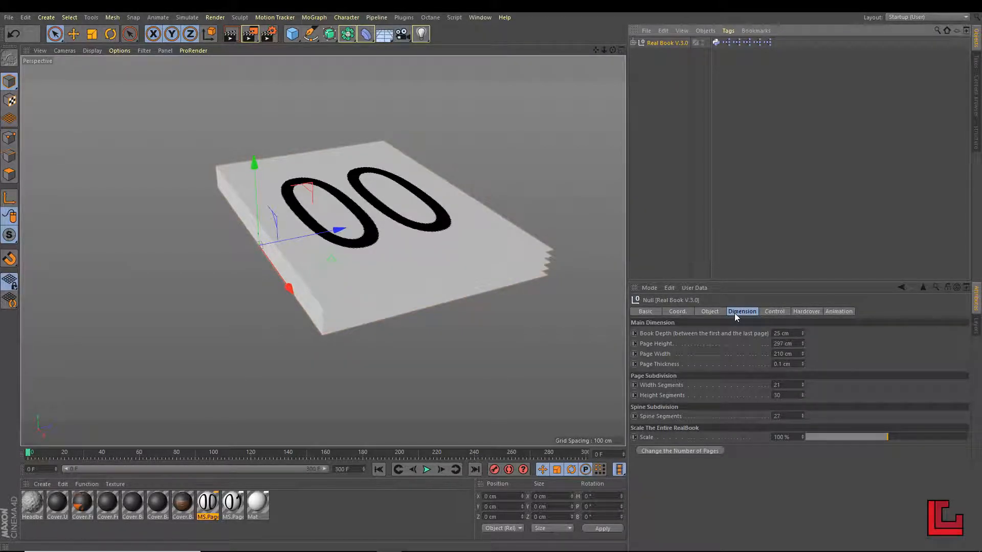
Set the Real Book's Base Turn 1 to 100% in its control settings and show the pages in the Right view
click(778, 311)
drag(767, 281, 748, 129)
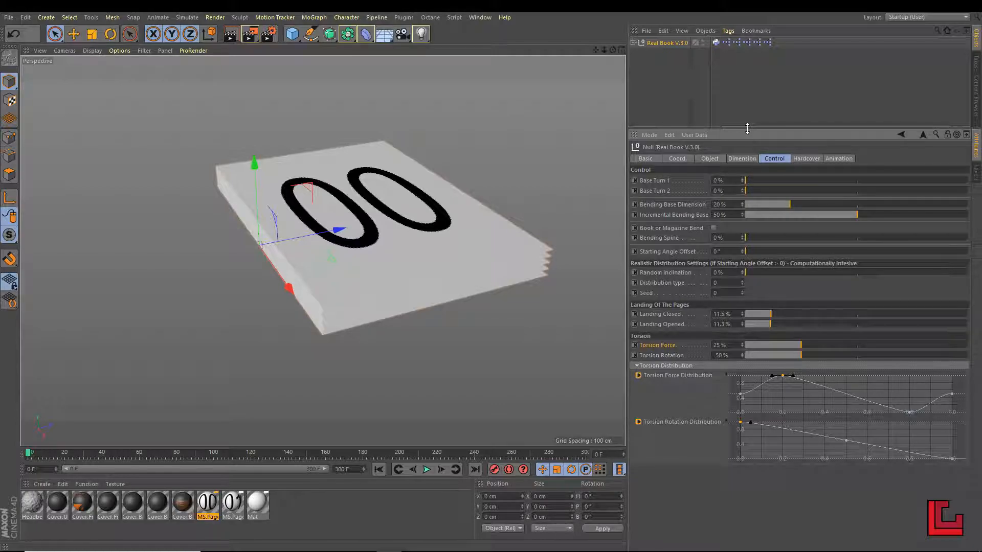
drag(747, 129, 745, 122)
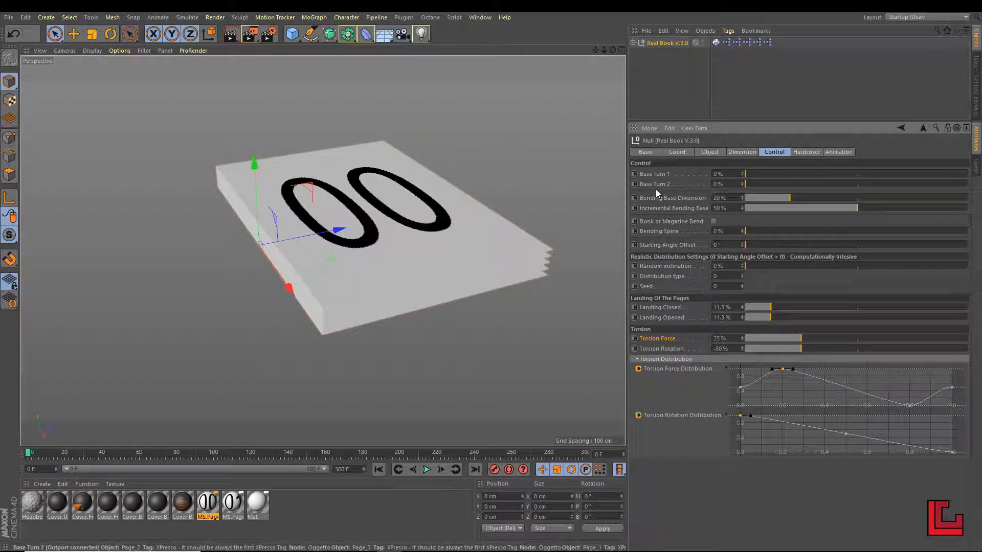
alt+drag(419, 266, 389, 253)
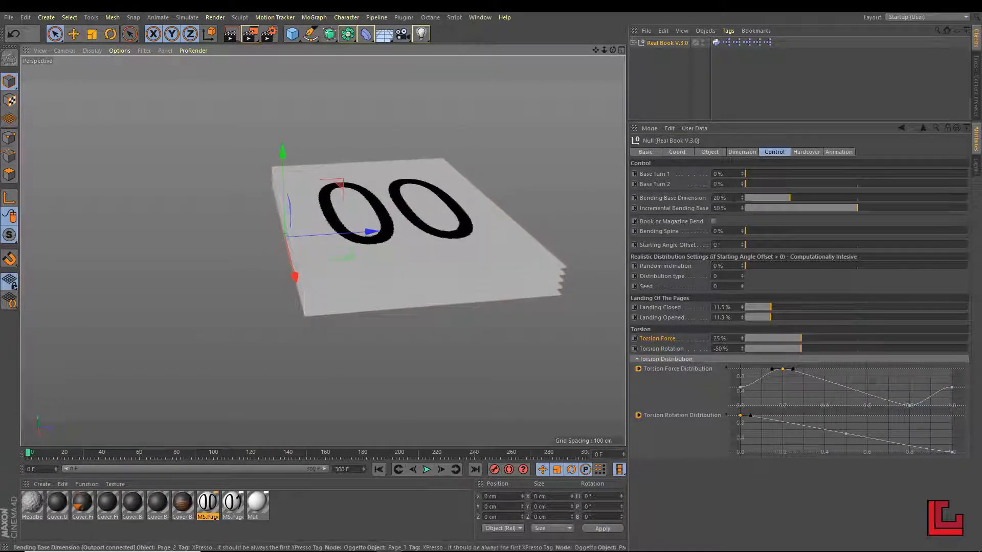
drag(749, 173, 965, 173)
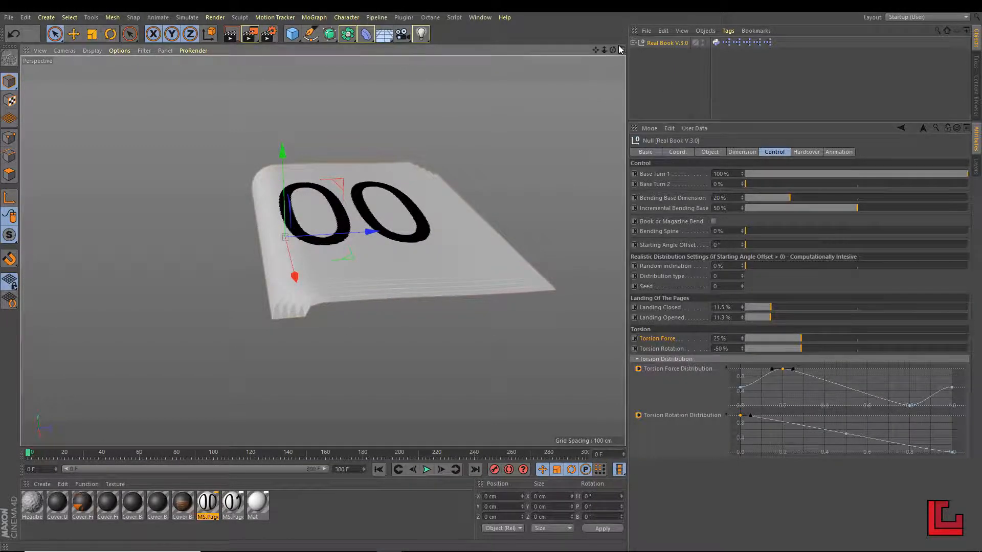
middle_click(585, 78)
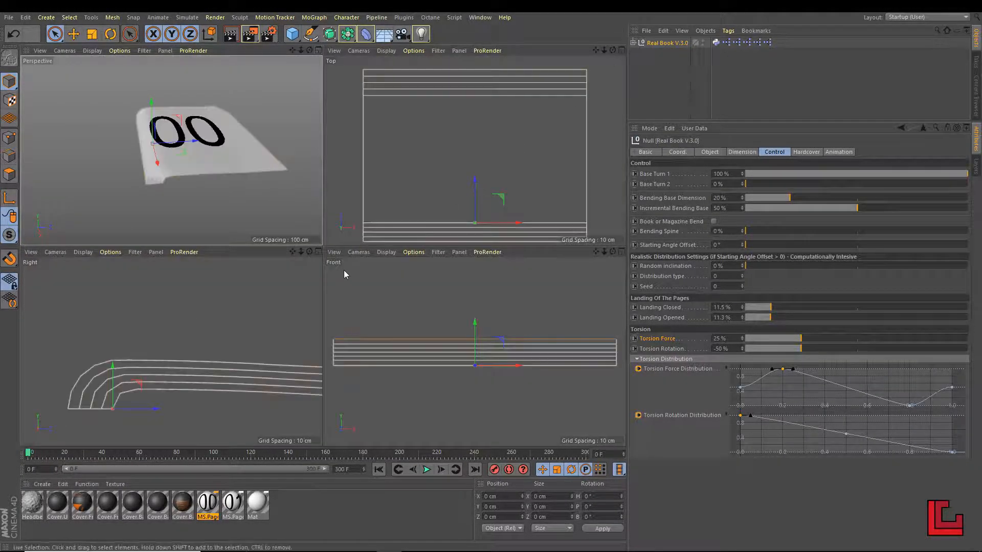
middle_click(324, 254)
scroll(397, 285, down, 4)
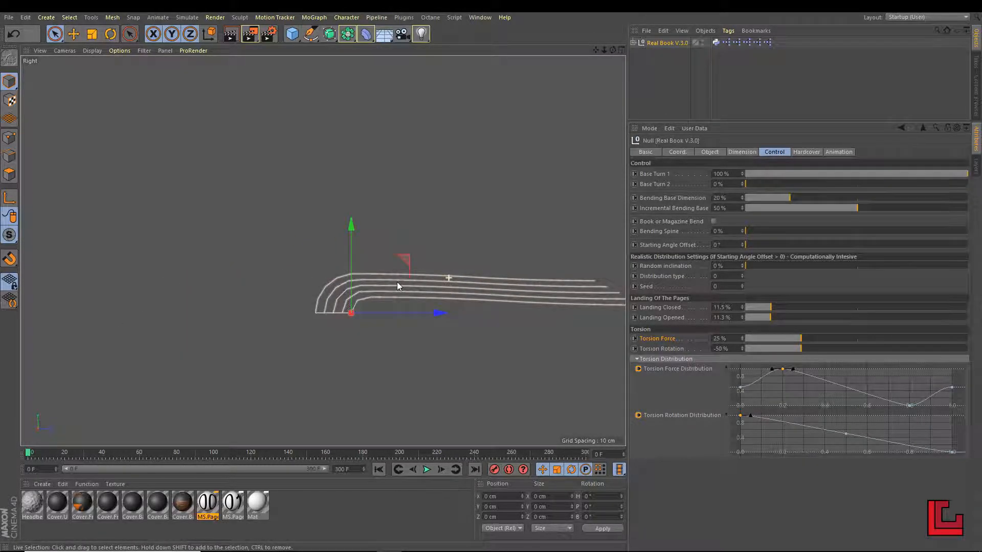
alt+middle_drag(397, 285, 384, 342)
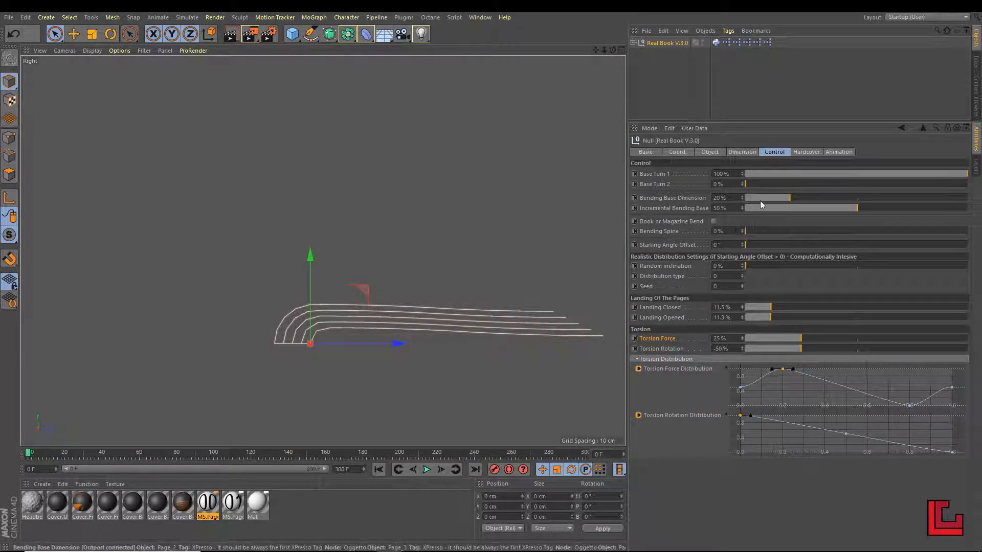
Try Base Turn 2 at 100% and return it to 0%
drag(753, 184, 969, 185)
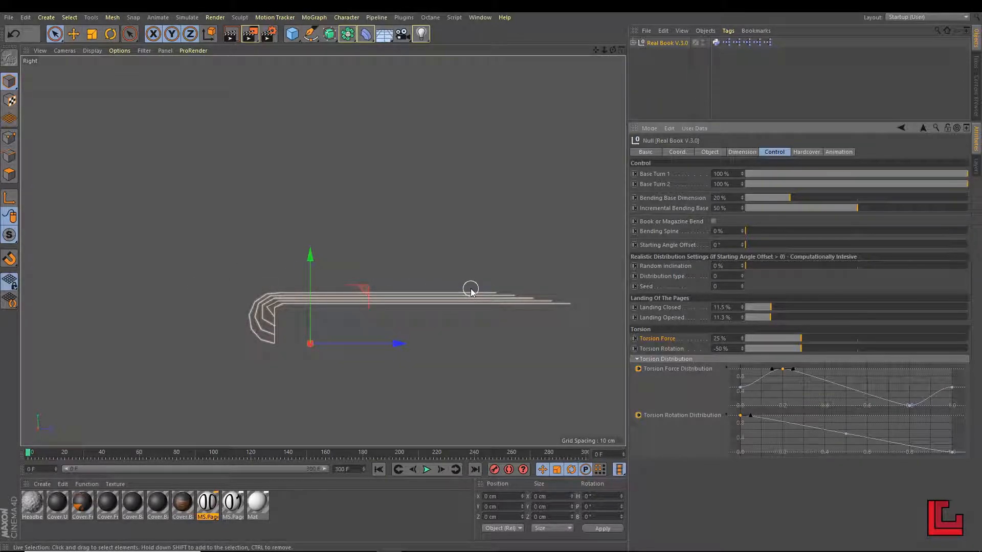
click(964, 186)
drag(966, 188, 738, 187)
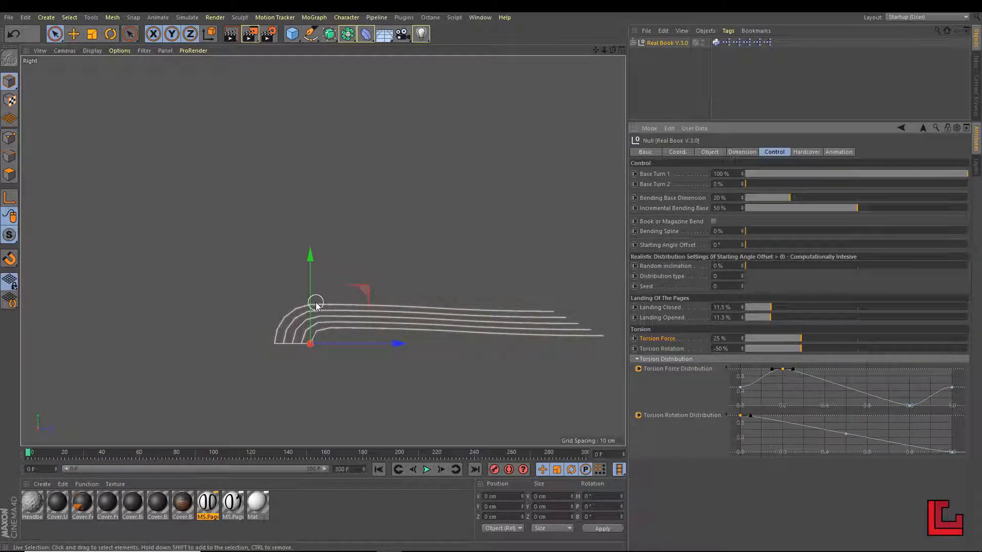
Set the Bending Base Dimension to 21.2% and the Incremental Bending Base to 0%
alt+middle_drag(311, 301, 357, 300)
alt+right_drag(347, 335, 395, 335)
alt+middle_drag(480, 343, 440, 361)
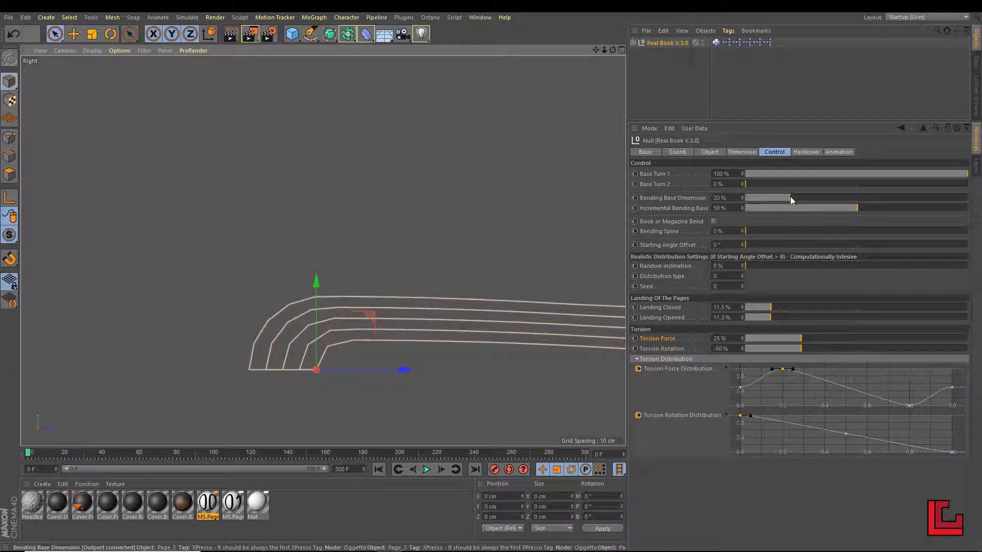
mouse_move(790, 198)
mouse_down()
mouse_move(890, 195)
mouse_move(779, 210)
mouse_up()
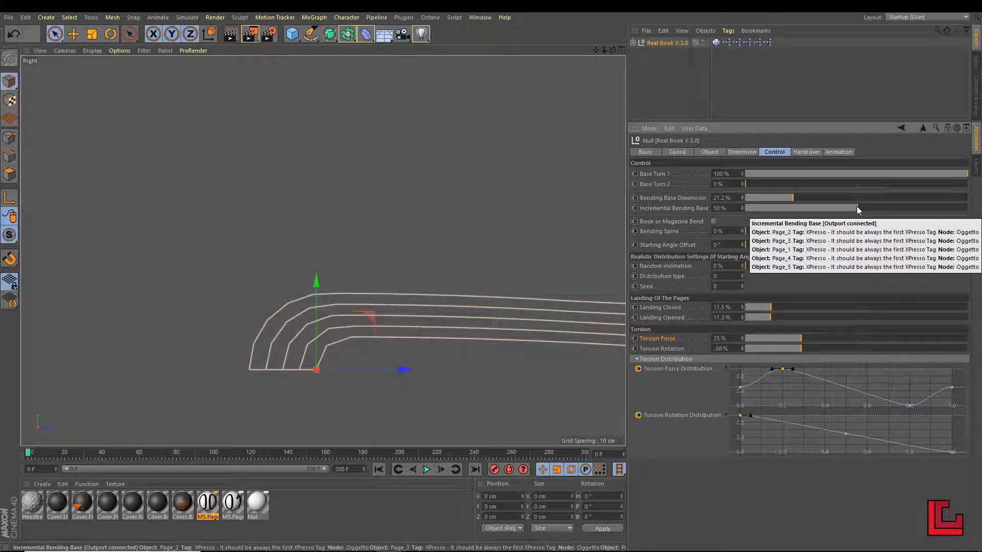
drag(857, 206, 730, 220)
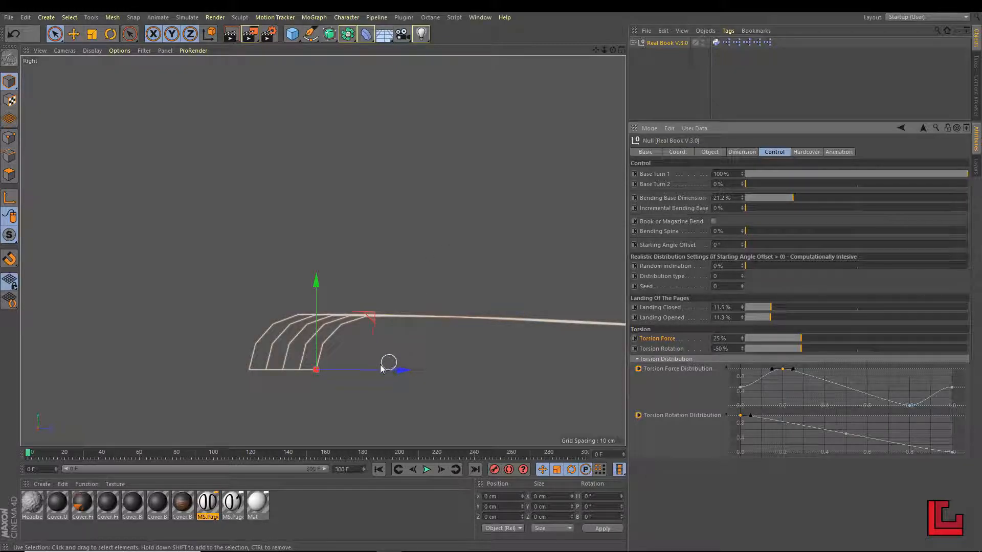
Try a Bending Base Dimension of 26.2% with varying Incremental Bending Base amounts, and undo these changes
scroll(346, 325, up, 4)
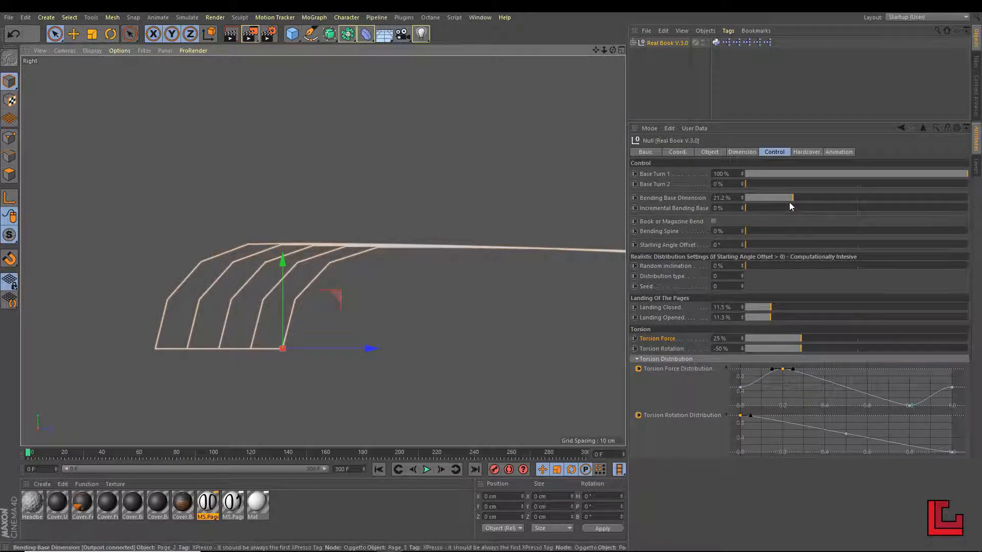
mouse_move(787, 200)
mouse_down()
mouse_move(768, 198)
mouse_move(820, 192)
mouse_move(804, 197)
mouse_up()
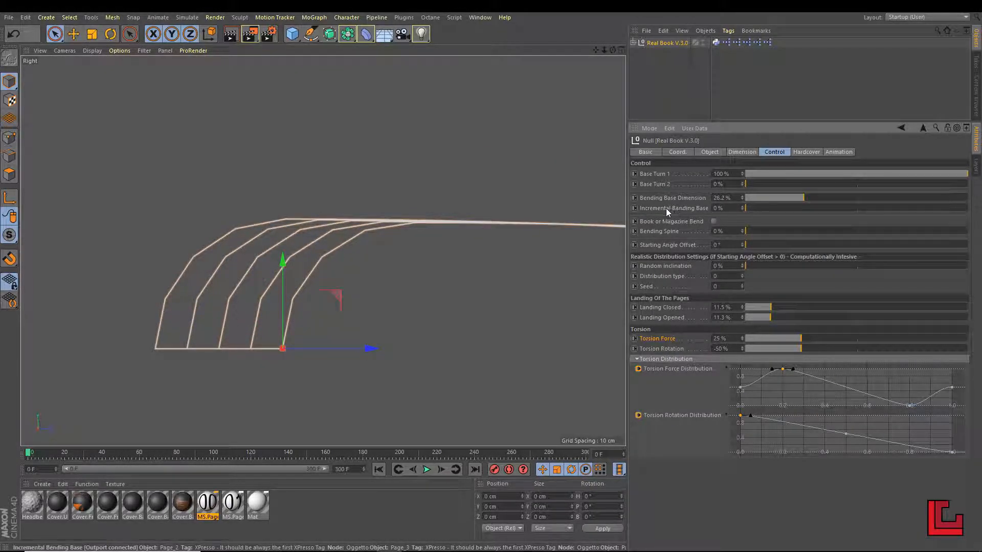
drag(750, 209, 975, 215)
drag(743, 209, 742, 210)
key(ctrl+z)
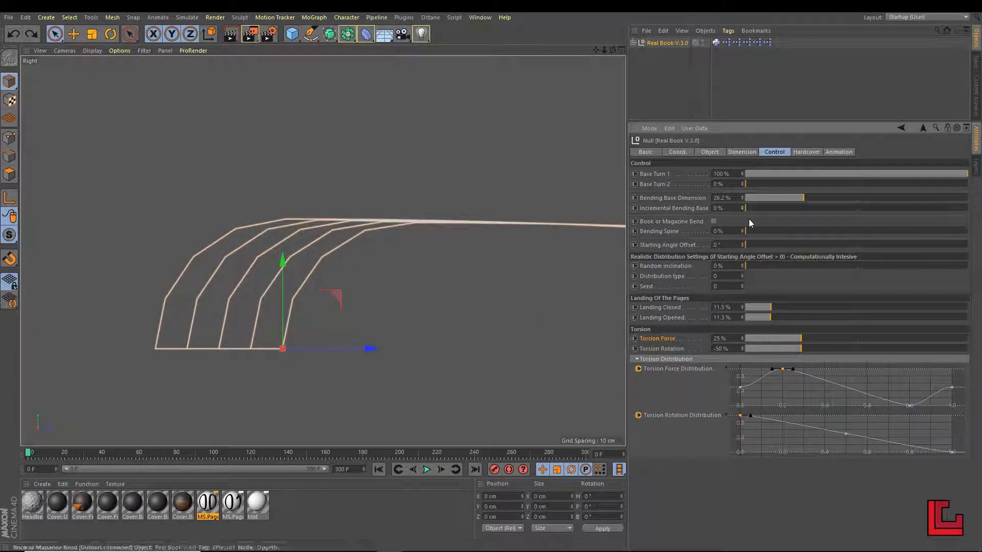
key(ctrl+z)
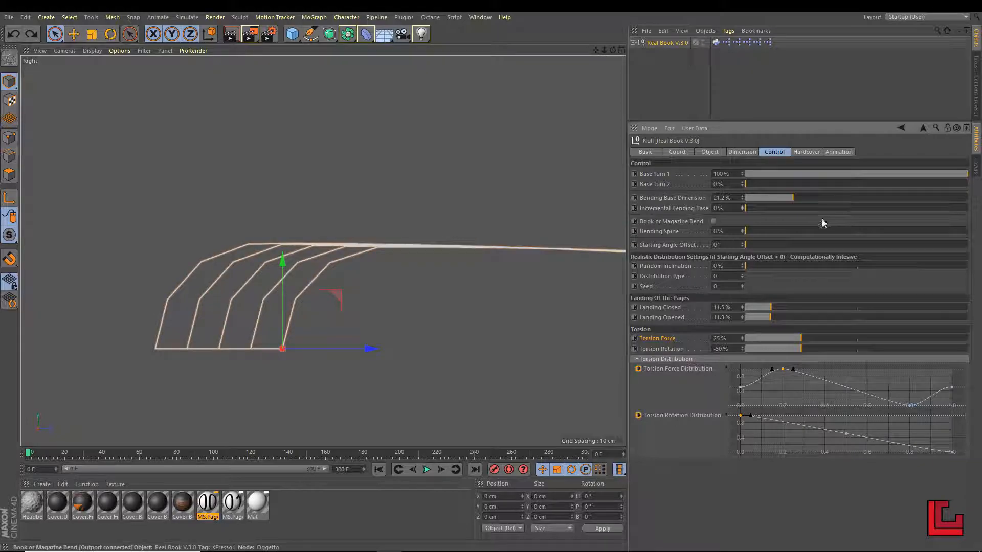
Reset the Incremental Bending Base and the Bending Base Dimension to their default values
right_click(664, 207)
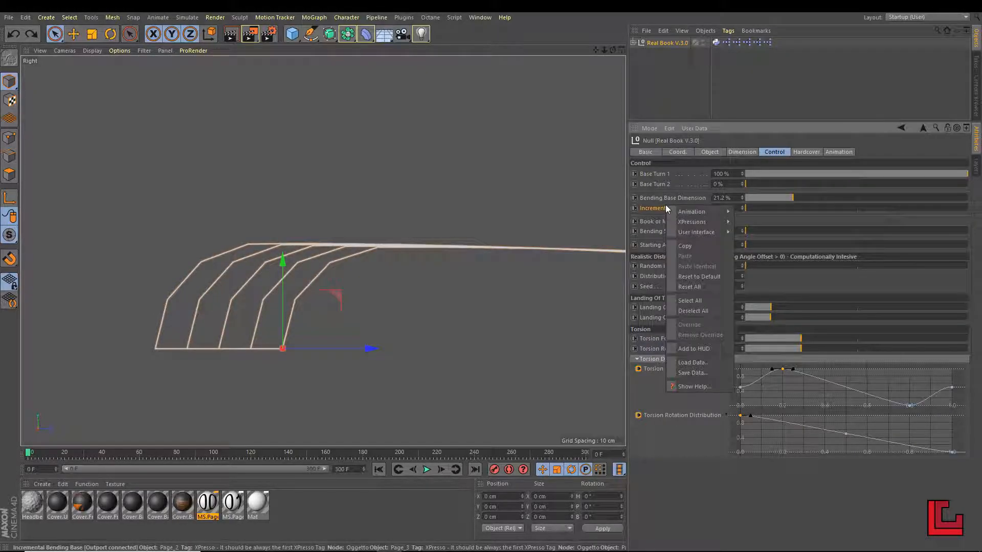
click(701, 276)
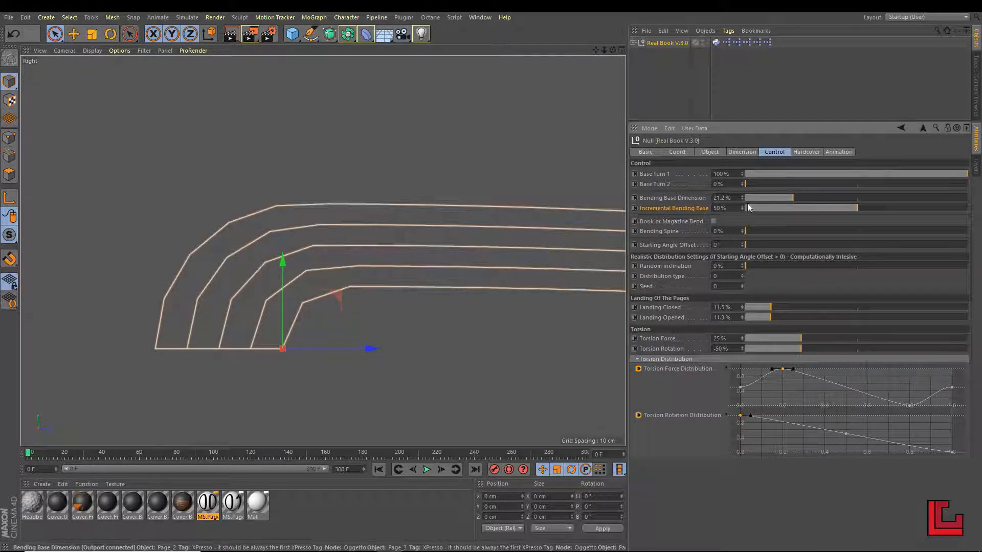
right_click(680, 198)
click(723, 266)
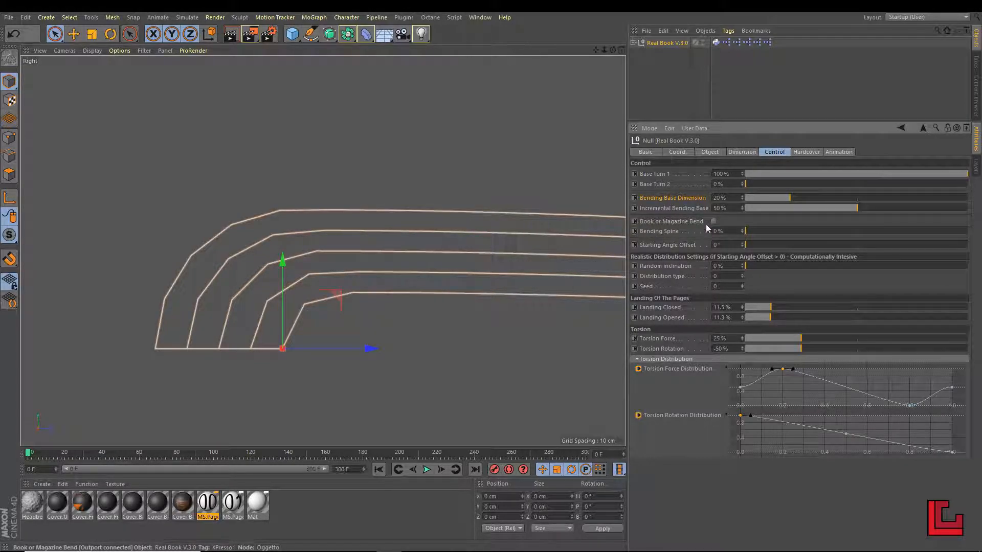
Bend the spine by 45.65%, enable Book or Magazine Bend, and reduce the Bending Spine to 31.46%
drag(746, 230, 848, 229)
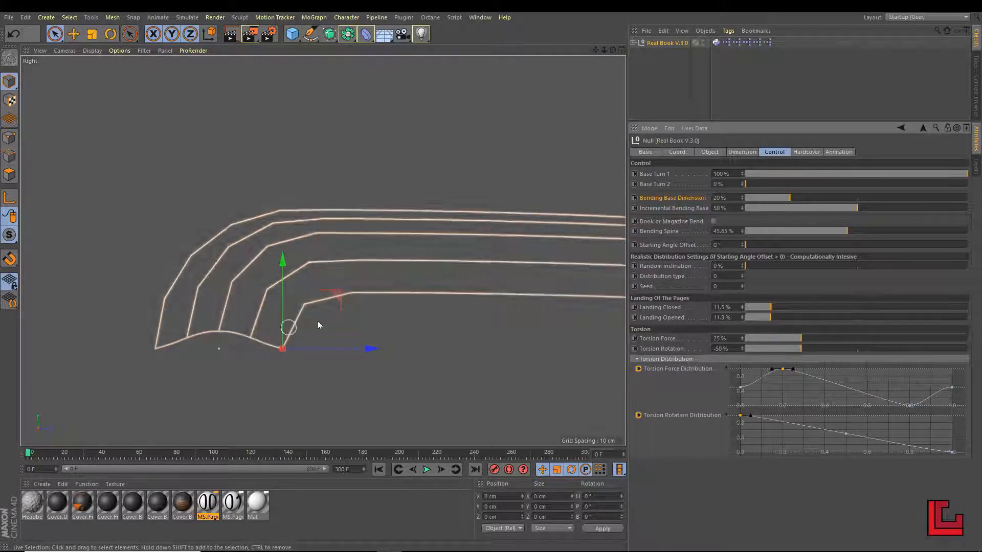
click(714, 220)
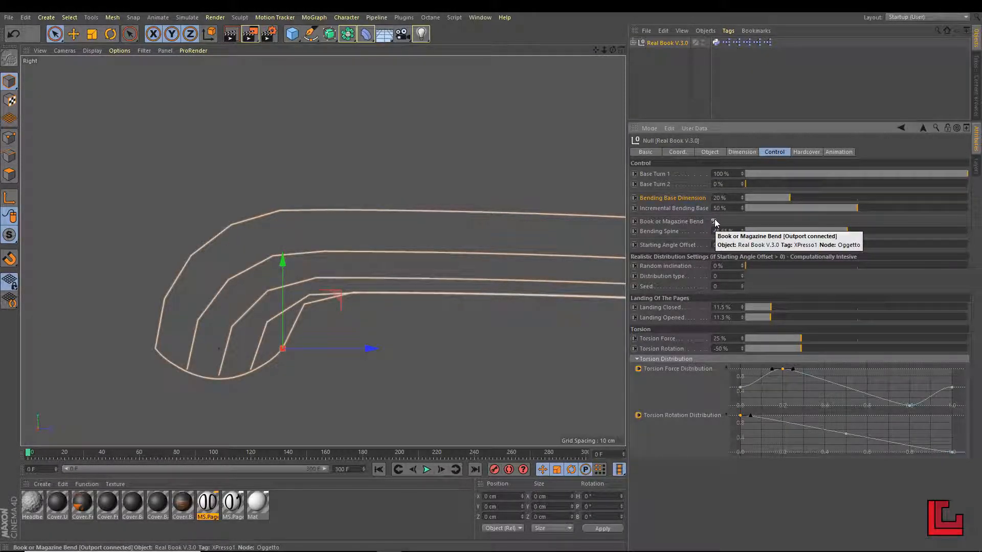
drag(839, 233, 816, 235)
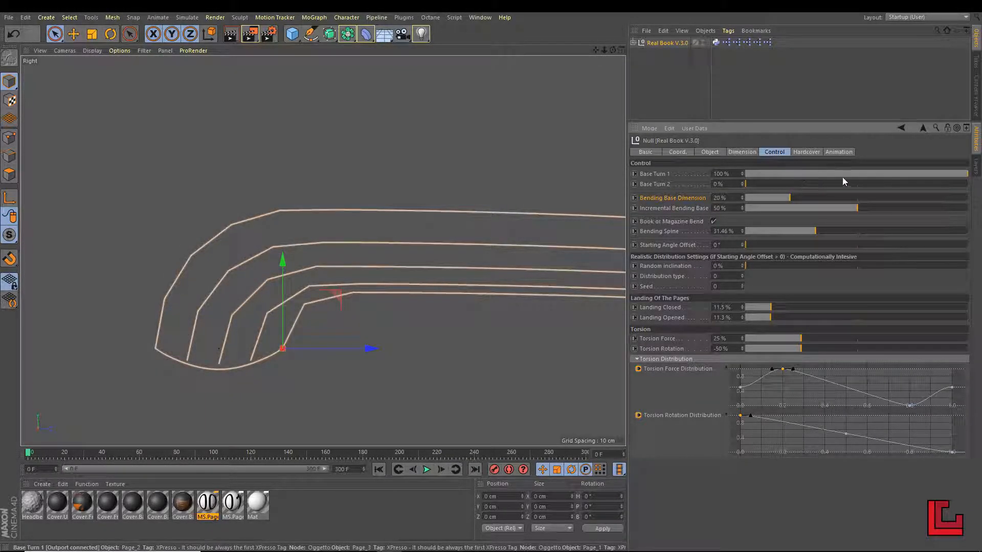
Set Base Turn 1 and the Bending Spine to 0% for the closed book
drag(958, 173, 705, 182)
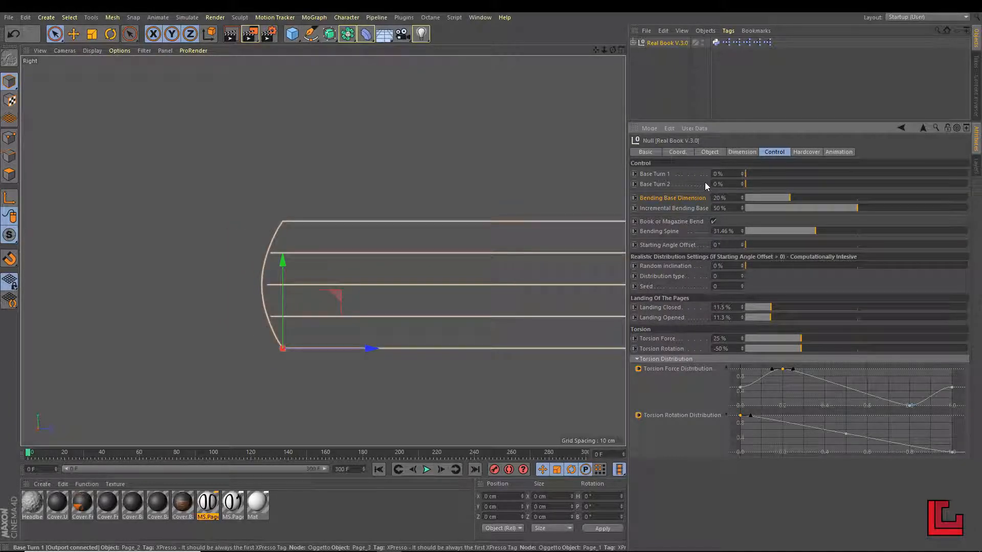
alt+right_drag(269, 215, 474, 232)
alt+middle_drag(504, 301, 275, 264)
alt+right_drag(234, 285, 343, 295)
alt+middle_drag(358, 299, 322, 293)
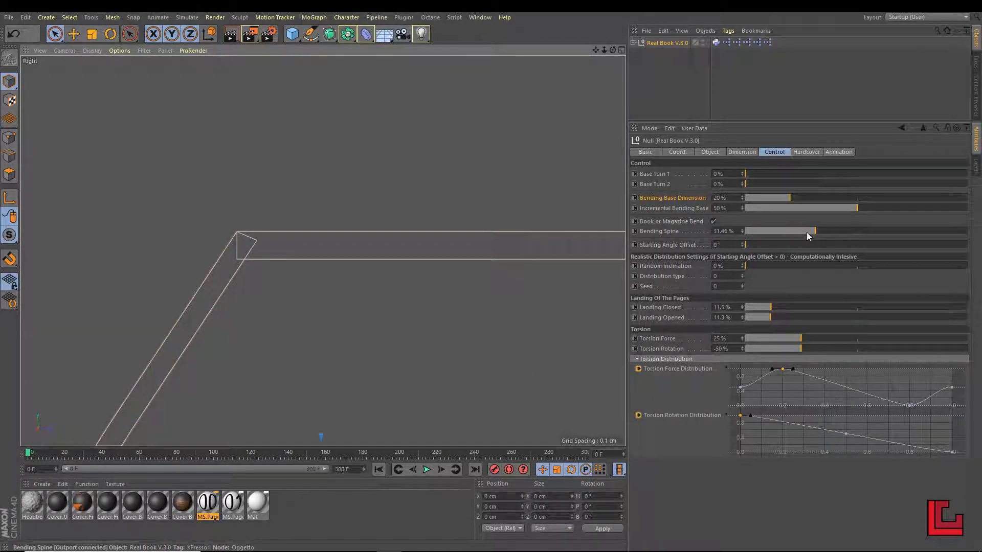
drag(813, 234, 735, 231)
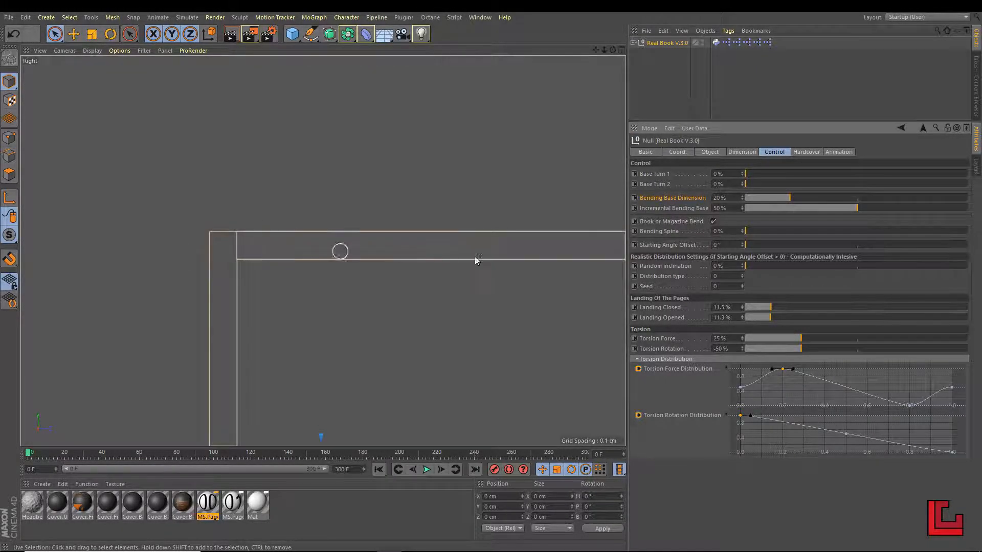
Test the Book or Magazine Bend option, set the Bending Spine to 0.01%, and raise it to 18.65%
click(713, 221)
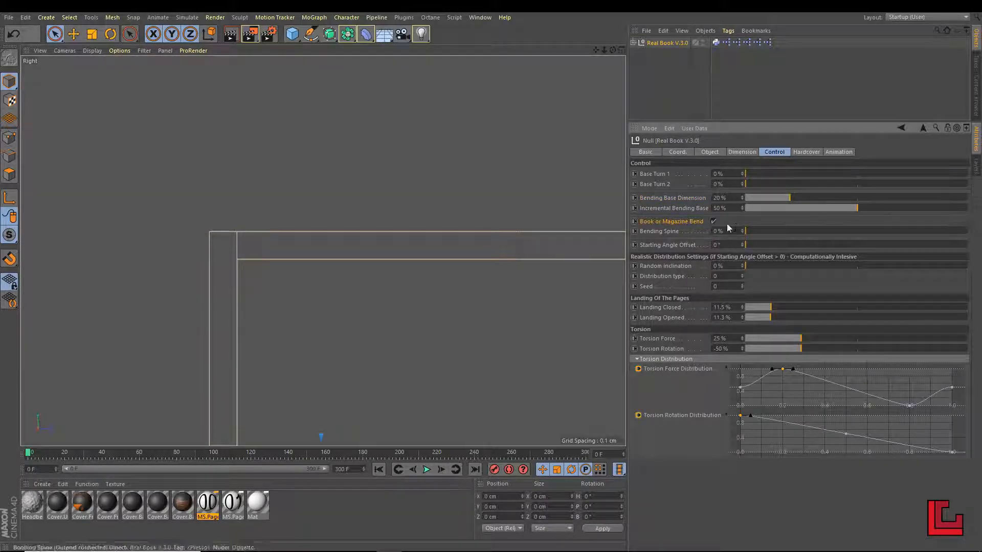
mouse_move(750, 232)
mouse_down()
mouse_move(852, 219)
mouse_move(821, 228)
mouse_move(927, 227)
mouse_move(736, 232)
mouse_up()
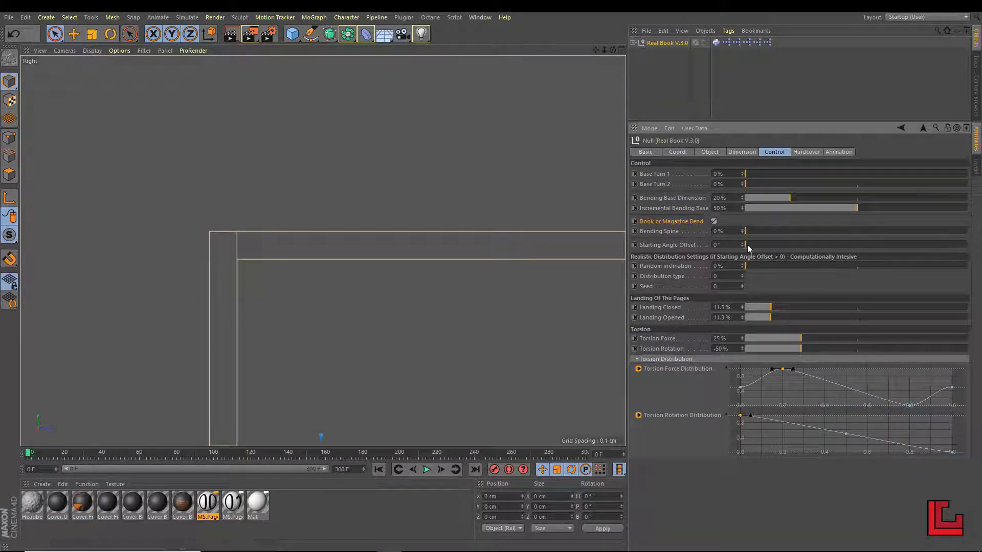
click(744, 232)
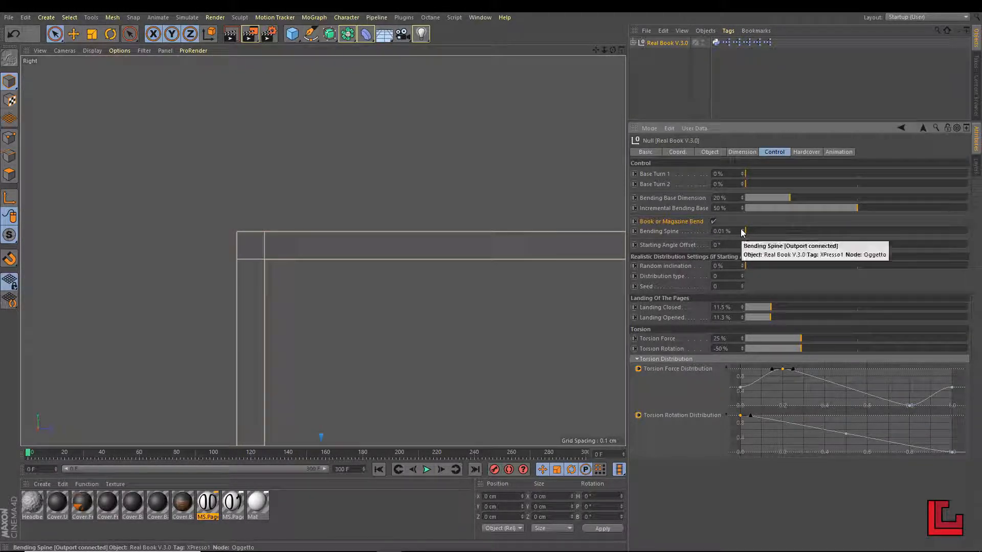
drag(749, 231, 823, 226)
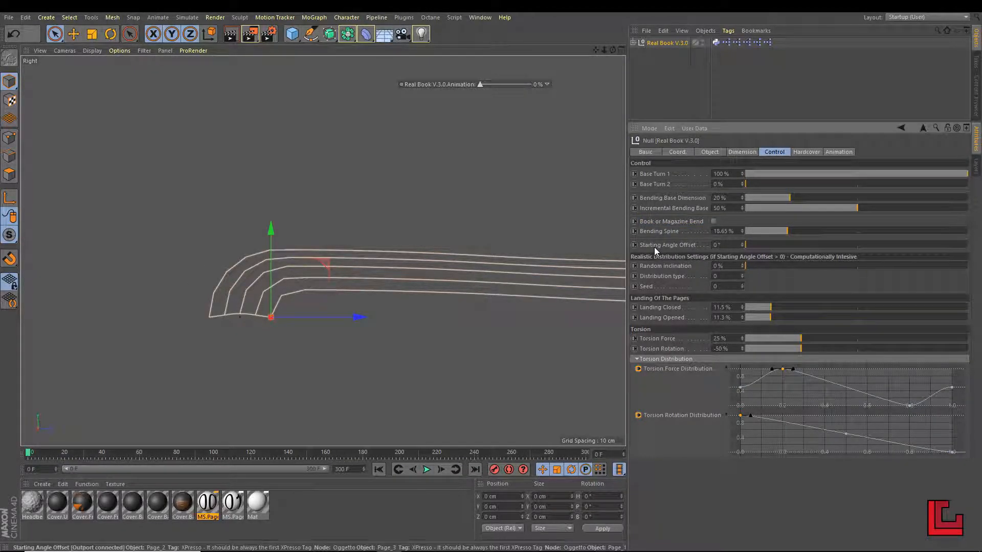
Set the Starting Angle Offset to 30° and the Bending Spine to 0%
drag(748, 246, 801, 256)
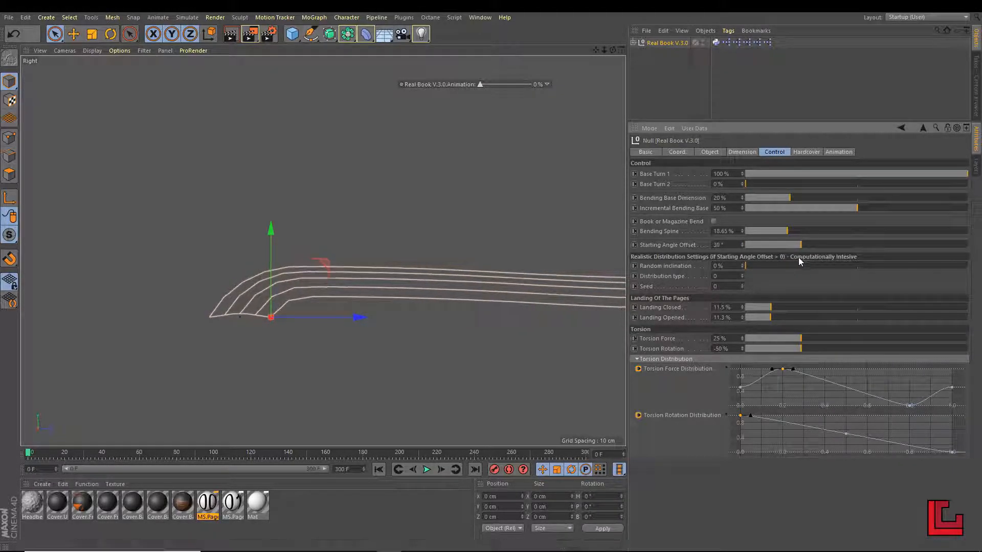
alt+right_drag(238, 297, 329, 328)
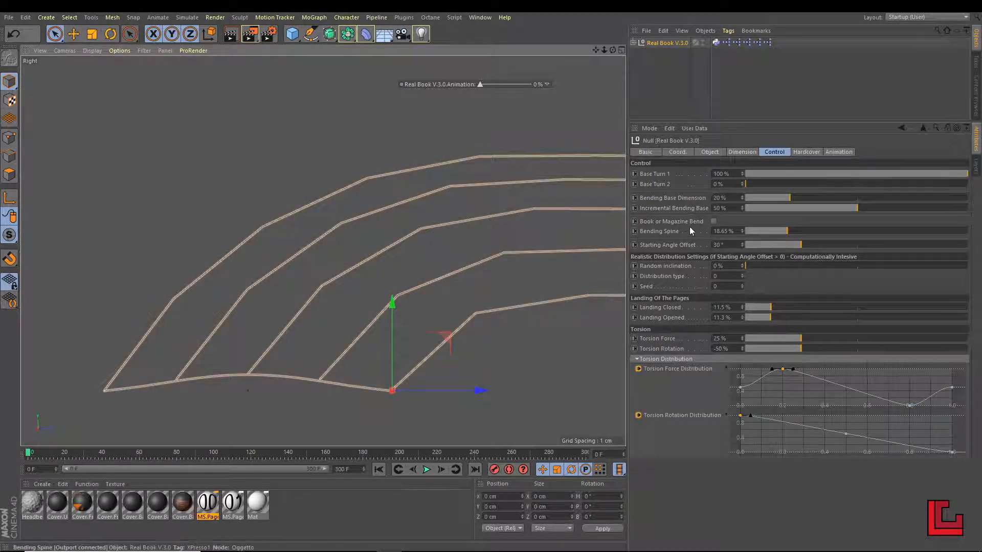
drag(784, 238, 731, 235)
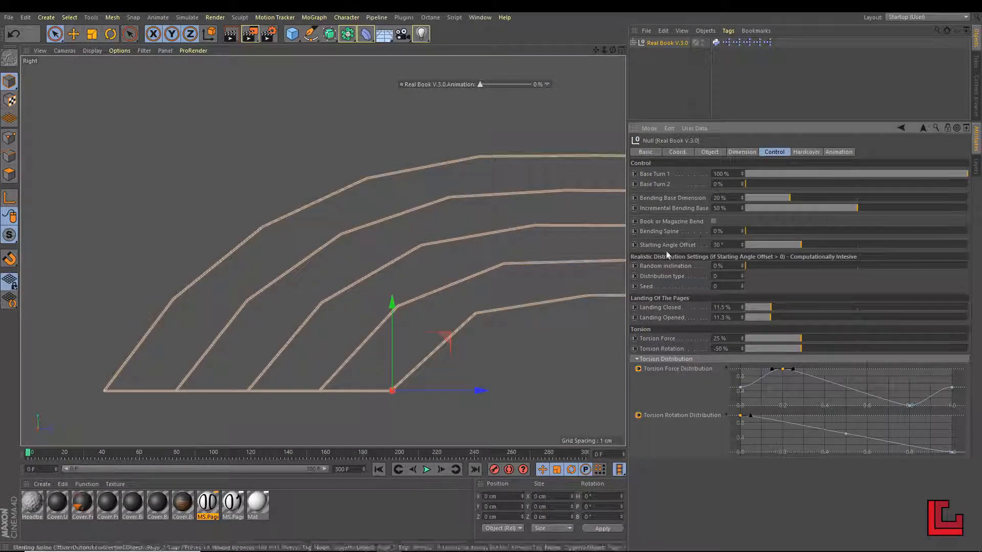
Increase the page subdivision's Width Segments to 59 in the book's dimension settings
alt+middle_drag(463, 339, 446, 107)
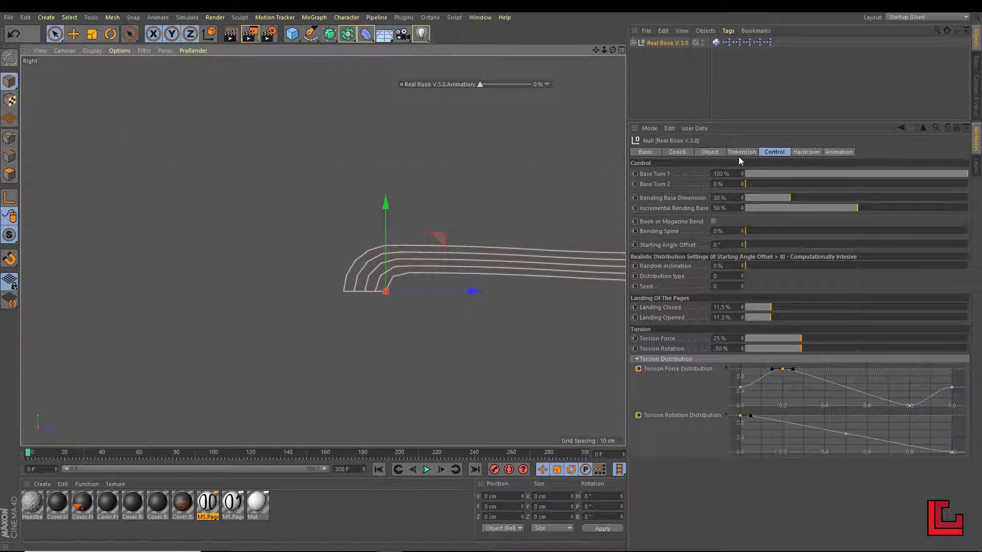
click(741, 153)
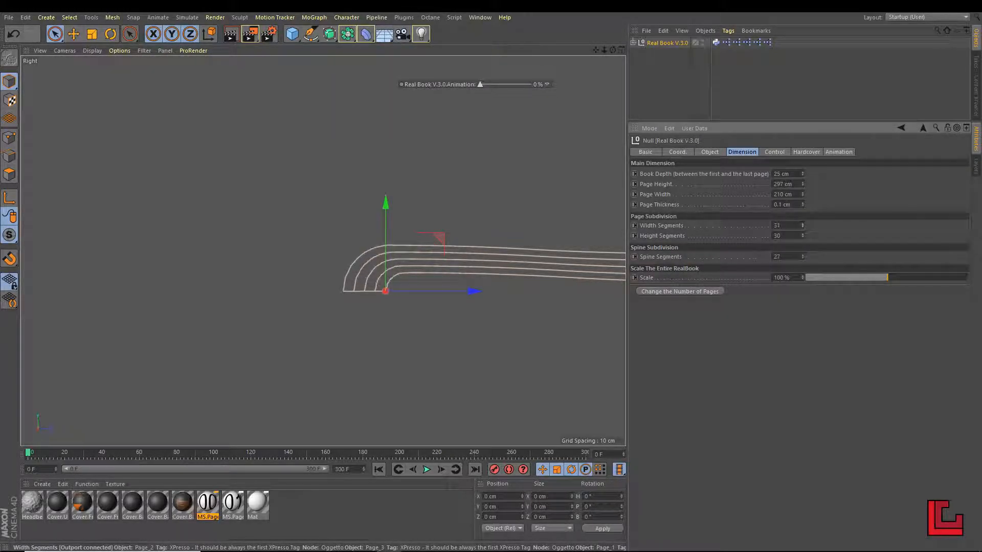
alt+right_drag(363, 294, 497, 279)
alt+middle_drag(520, 295, 553, 346)
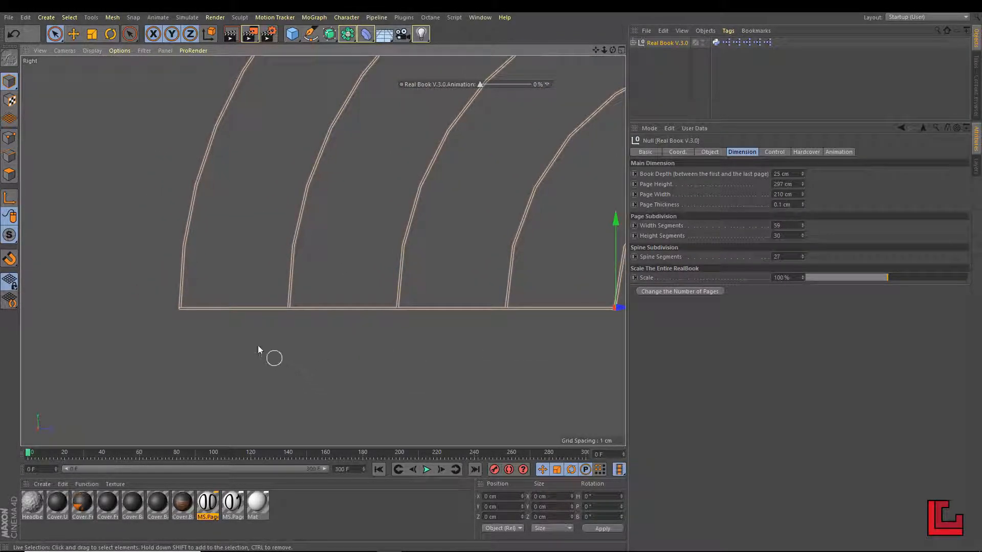
Set the page subdivision's Width Segments to 83 in the book's dimension settings
alt+middle_drag(401, 332, 379, 356)
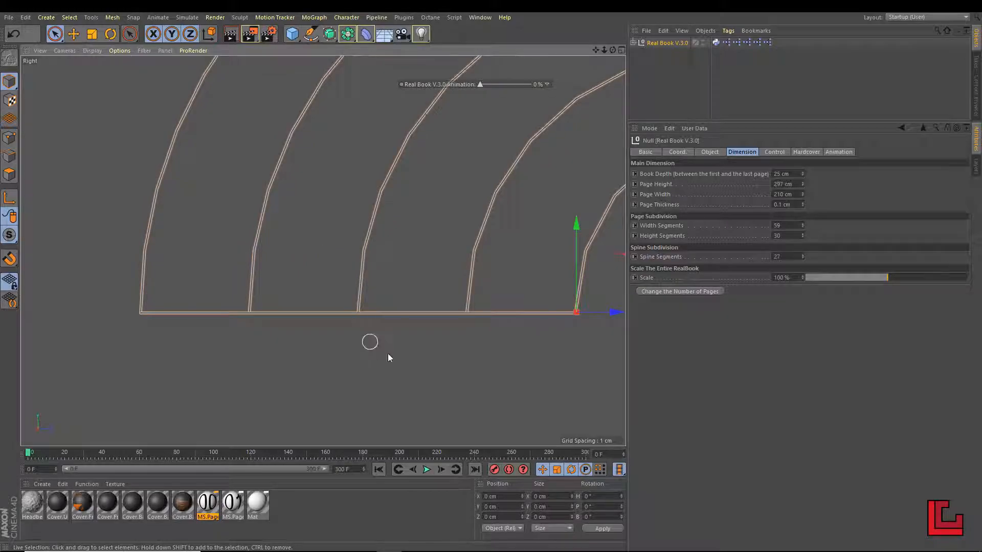
drag(802, 225, 802, 228)
alt+middle_drag(579, 366, 492, 347)
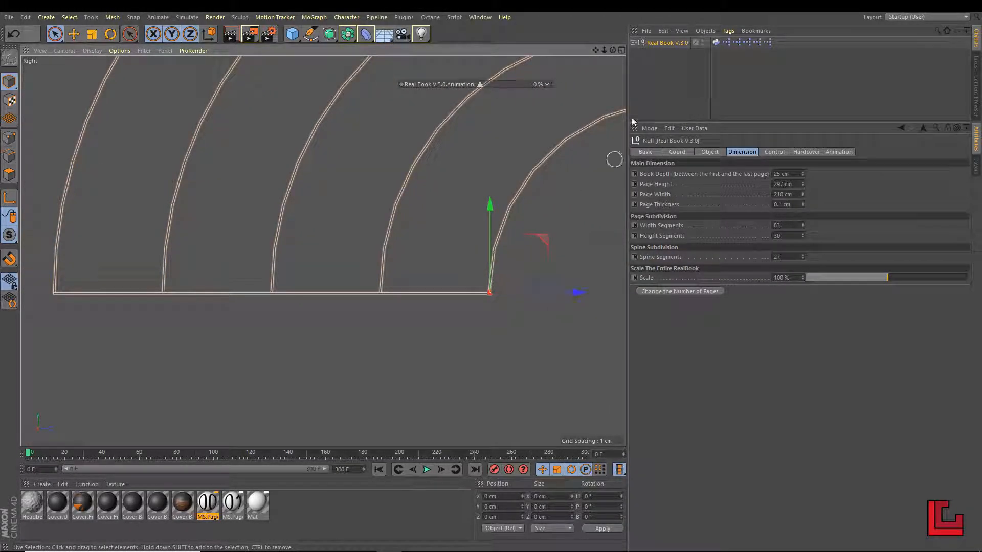
Set the Starting Angle Offset to 24° in the book's control settings and scrub the book animation to 60.61%
click(775, 151)
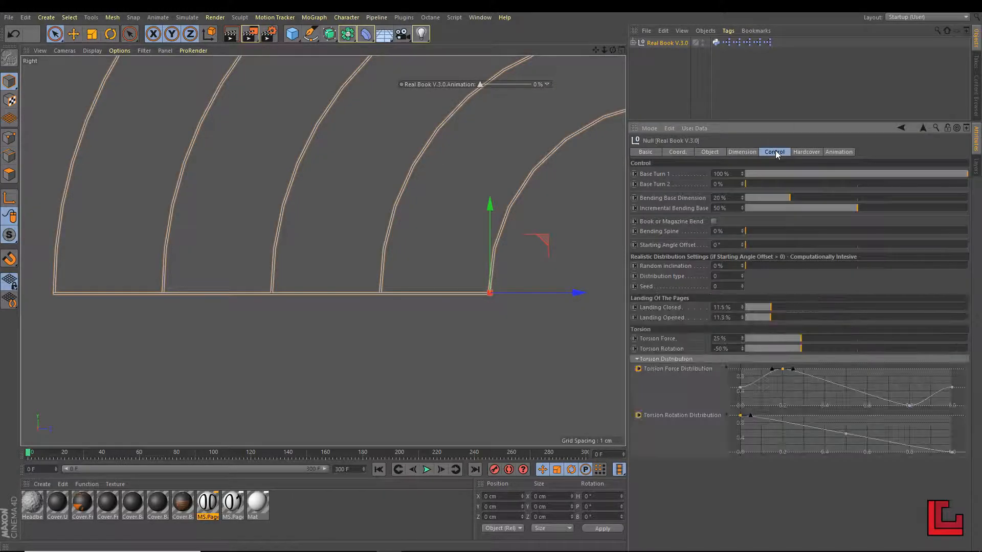
alt+middle_drag(390, 329, 453, 333)
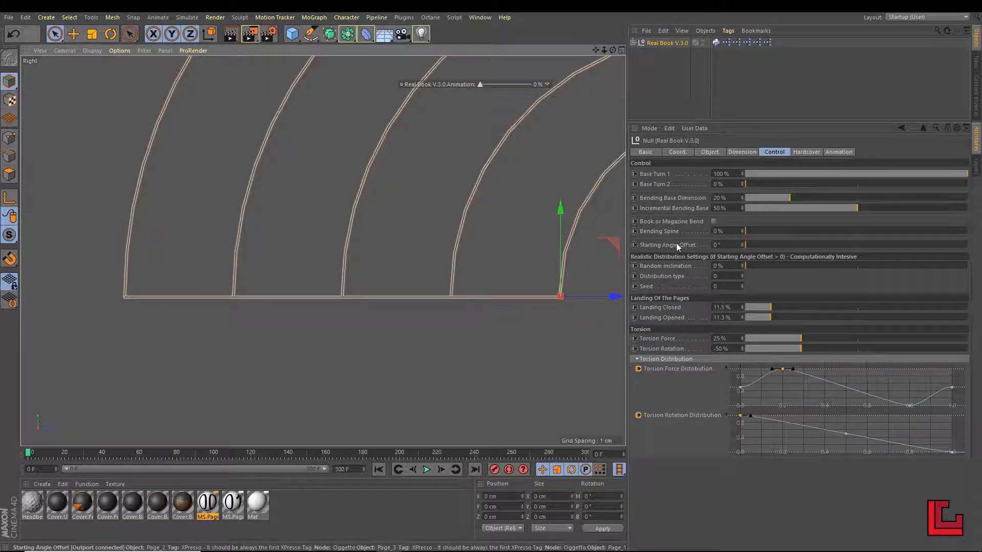
drag(746, 249, 789, 255)
scroll(443, 276, down, 3)
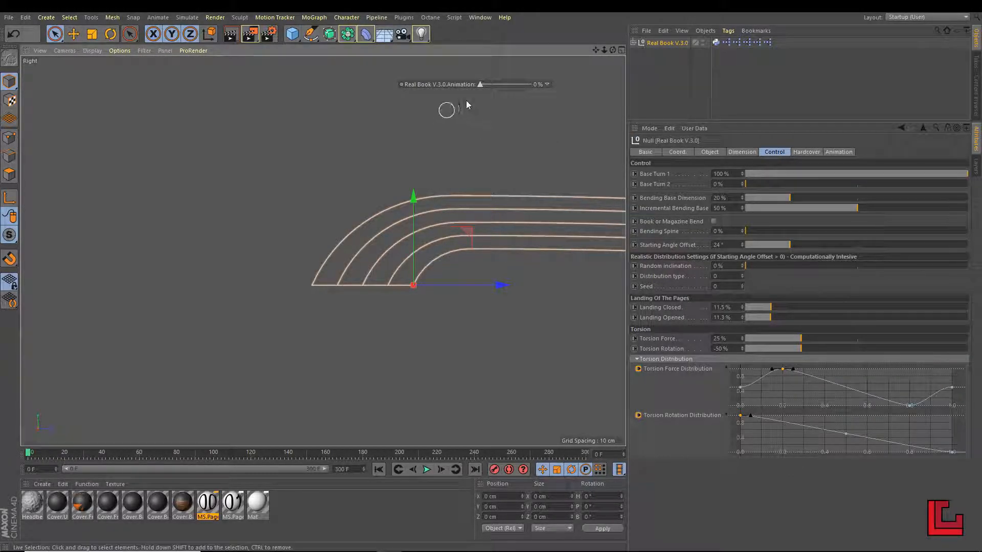
drag(480, 85, 511, 93)
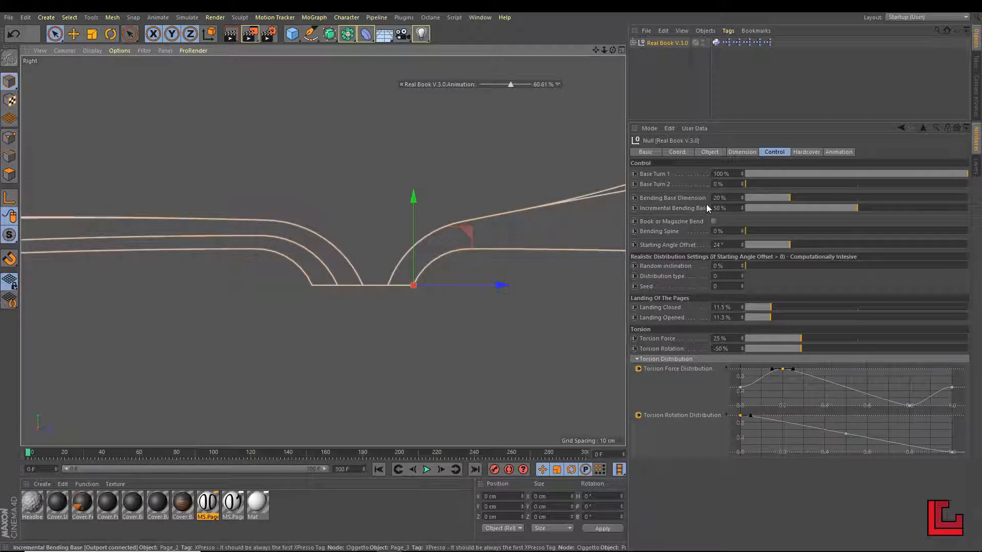
Change the book's total number of pages to 21 from the dimension settings
click(741, 152)
click(686, 292)
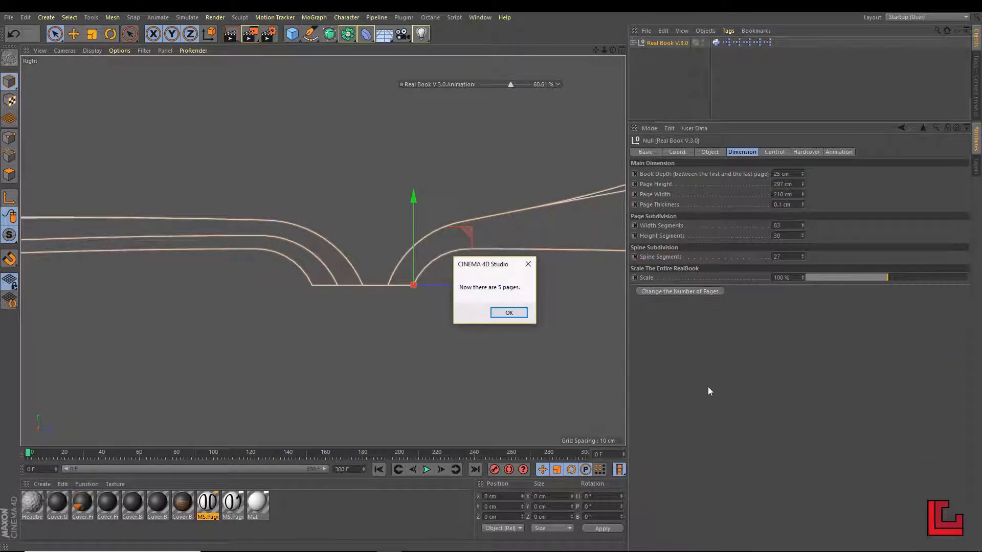
key(Return)
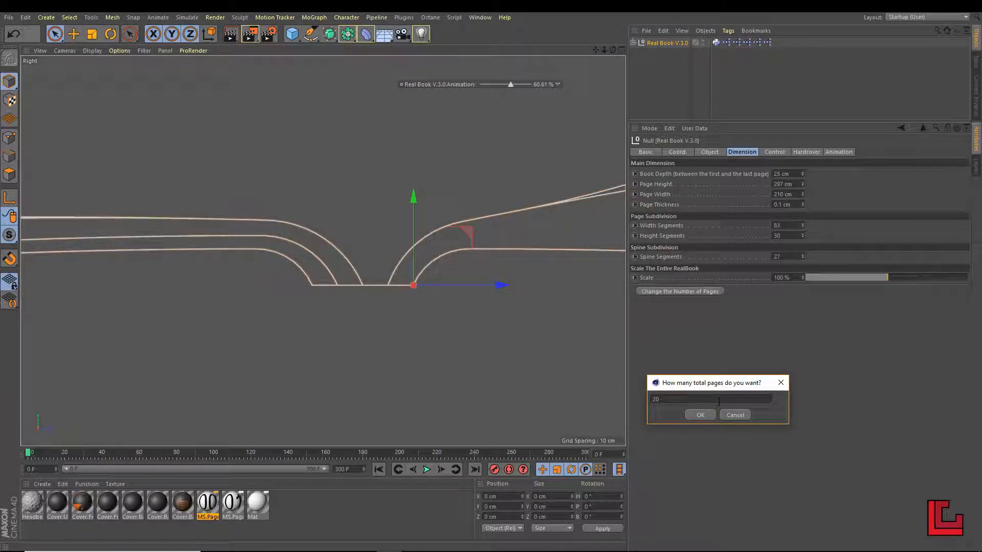
text(21)
key(Return)
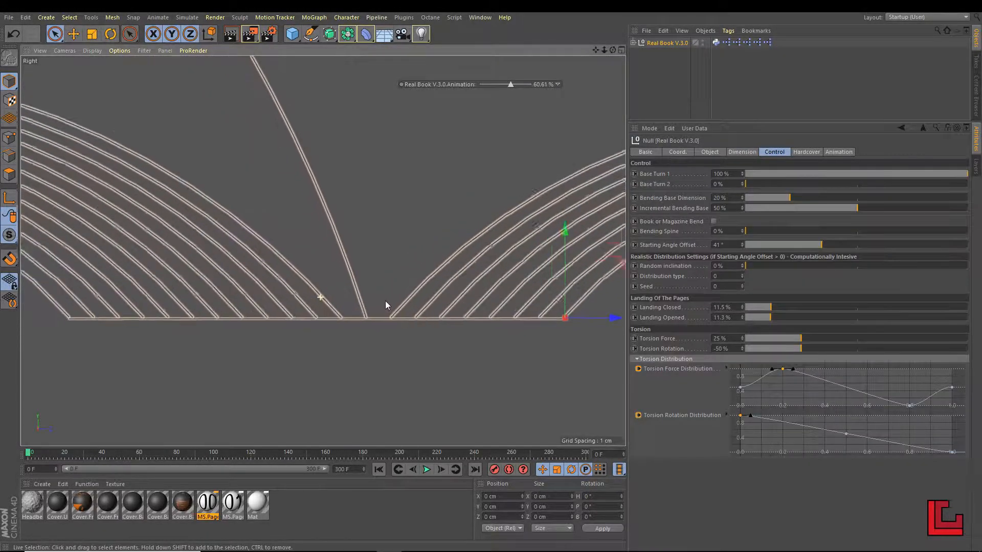
Examine how the page bases are attached and inclined along the whole length of the spine
alt+right_drag(385, 301, 430, 308)
alt+middle_drag(461, 317, 250, 307)
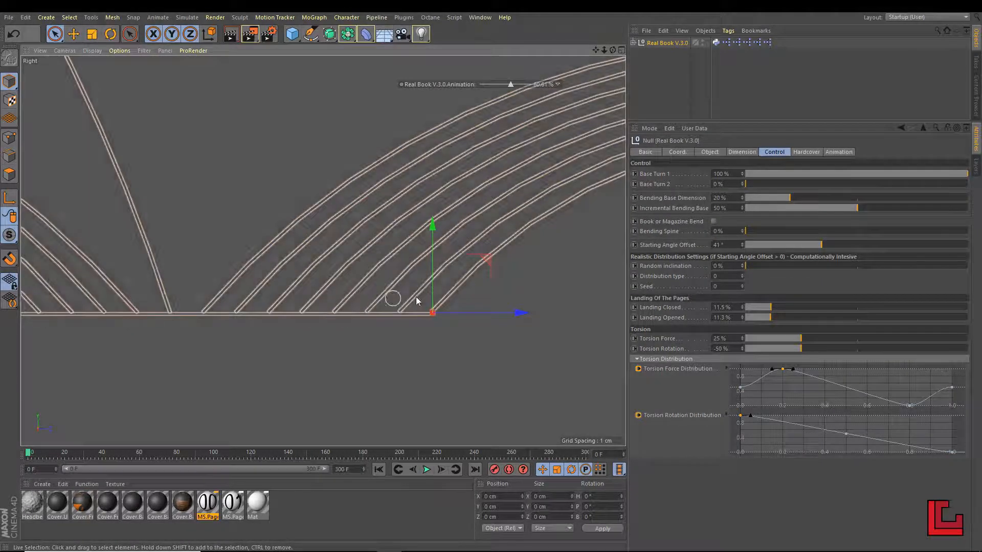
mouse_move(383, 309)
alt+middle_down()
mouse_move(449, 321)
mouse_move(594, 311)
mouse_move(493, 324)
mouse_move(524, 324)
mouse_move(533, 113)
mouse_move(511, 95)
mouse_move(367, 91)
alt+middle_up()
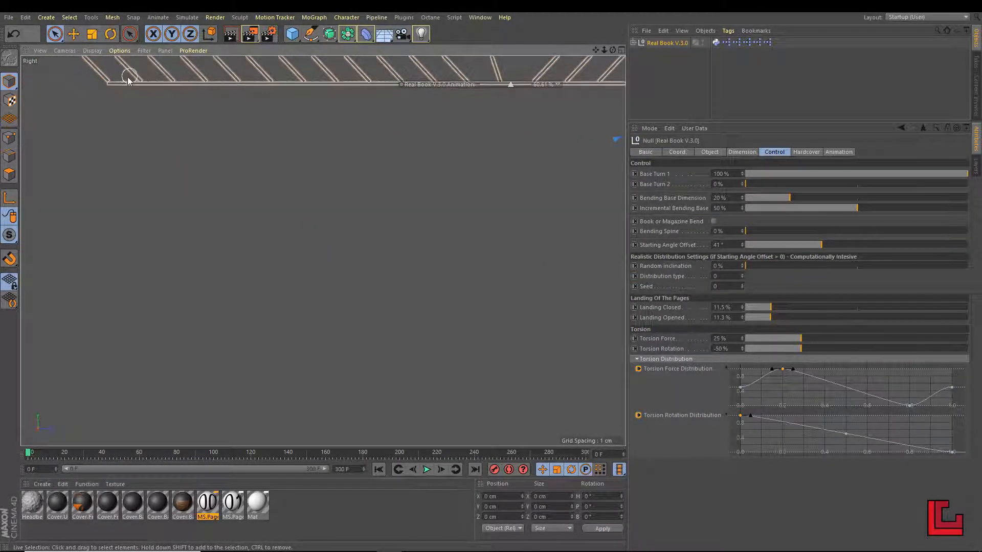
alt+middle_drag(516, 97, 237, 90)
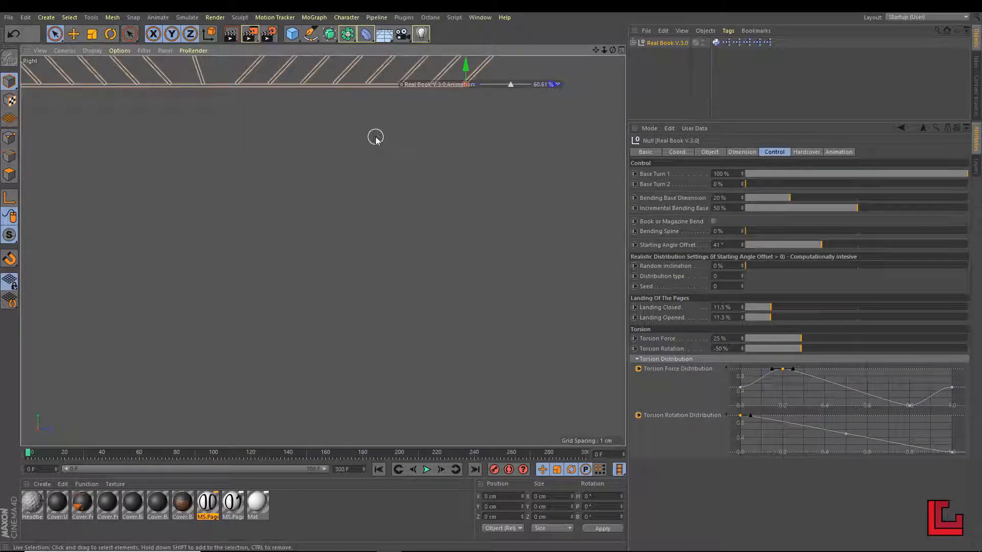
alt+middle_drag(371, 131, 385, 364)
scroll(389, 358, down, 5)
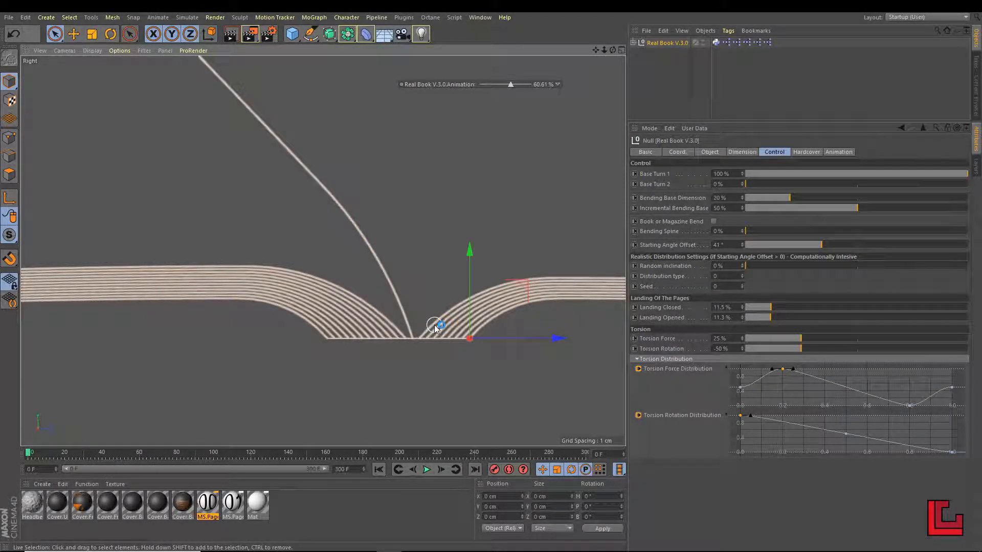
alt+middle_drag(445, 332, 400, 331)
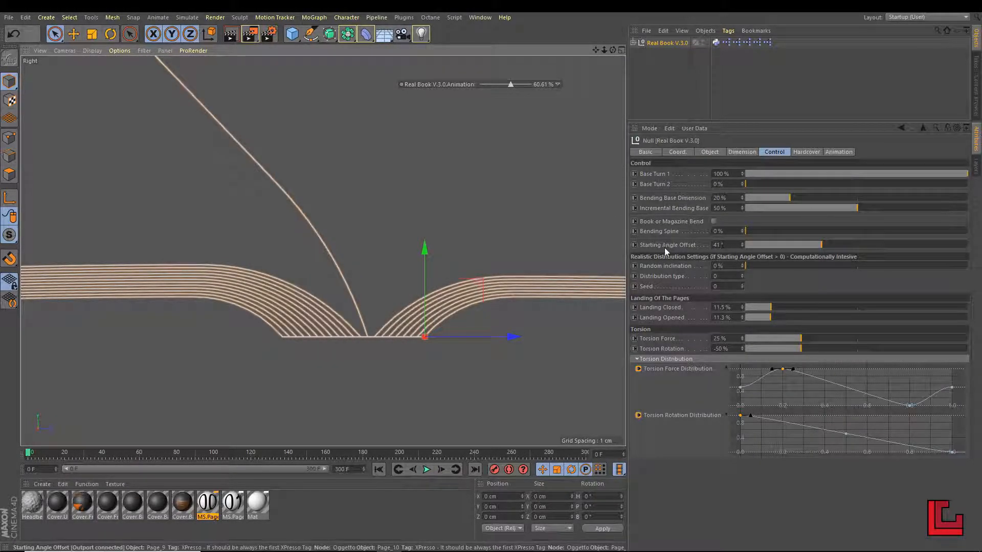
Set the Starting Angle Offset to 49° and Random inclination to 100%, and inspect the spine closely
drag(823, 248, 836, 247)
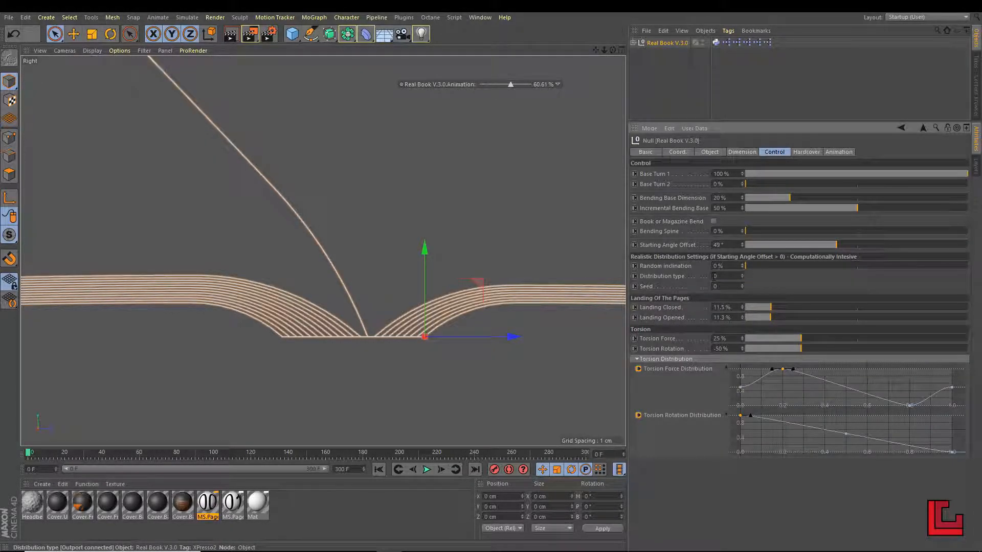
drag(748, 267, 980, 286)
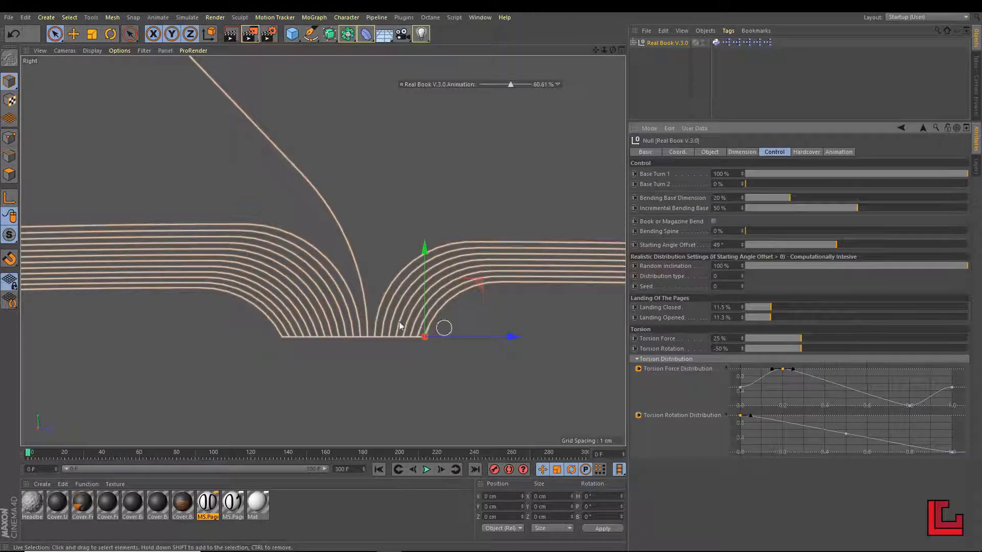
scroll(404, 342, up, 6)
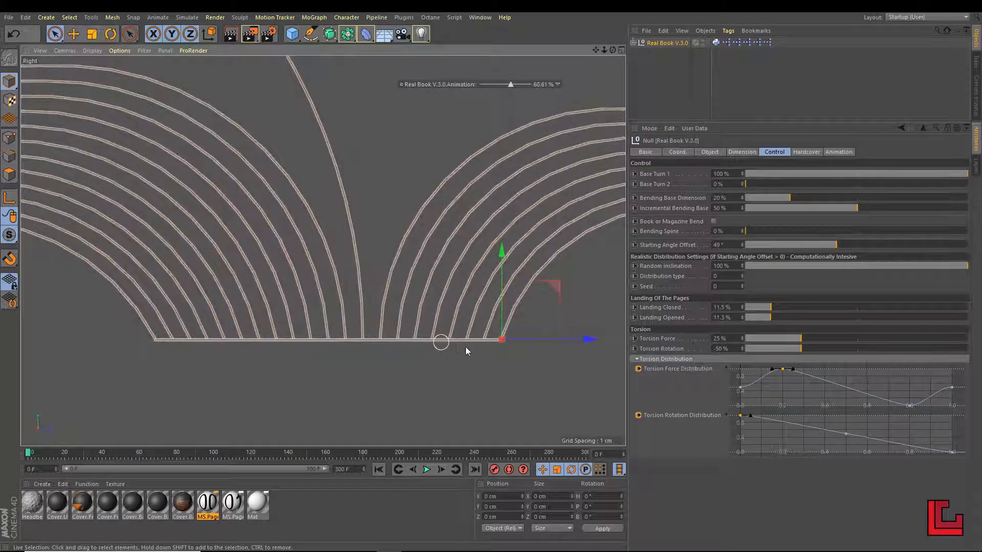
Try a Starting Angle Offset of 120° and scrub the book animation to 37.37%
drag(843, 245, 969, 245)
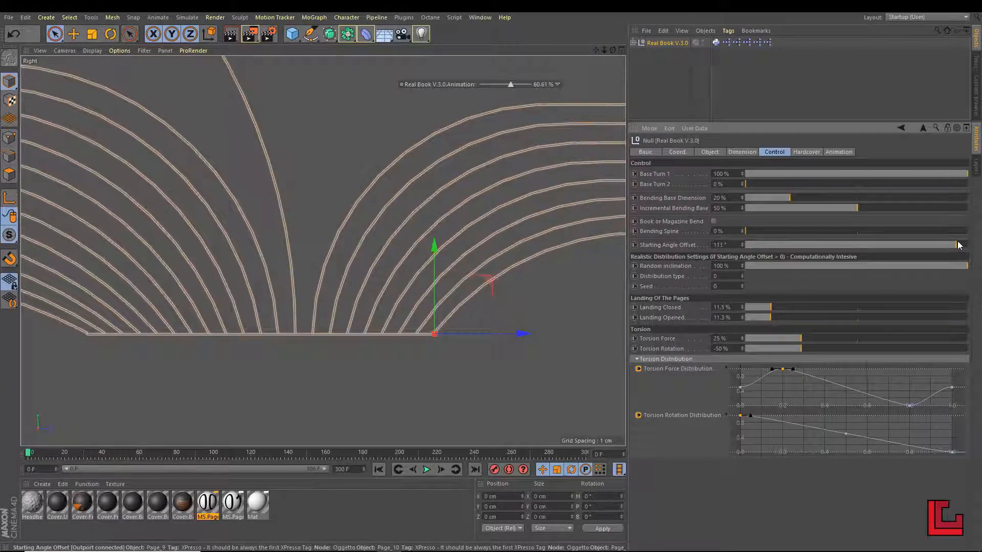
scroll(453, 340, down, 5)
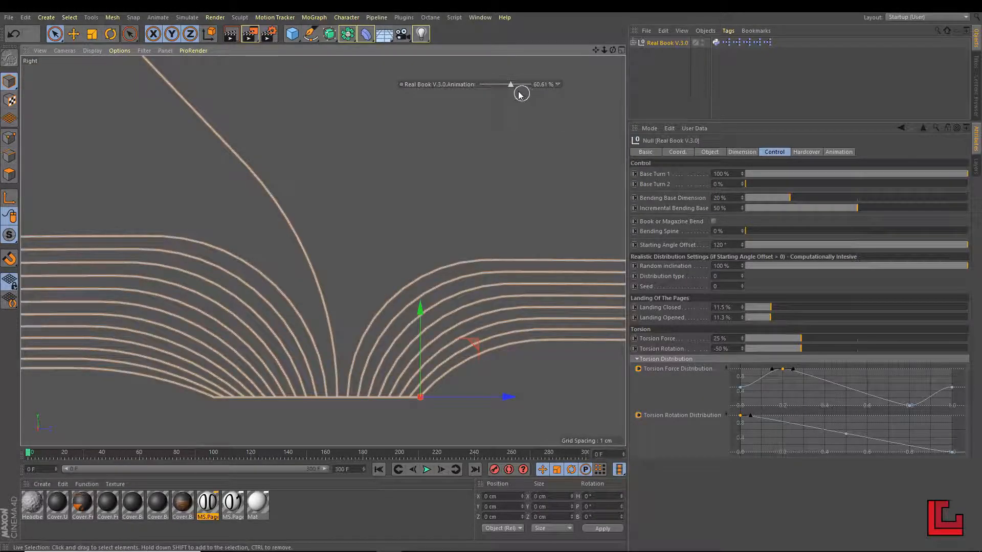
drag(510, 90, 499, 89)
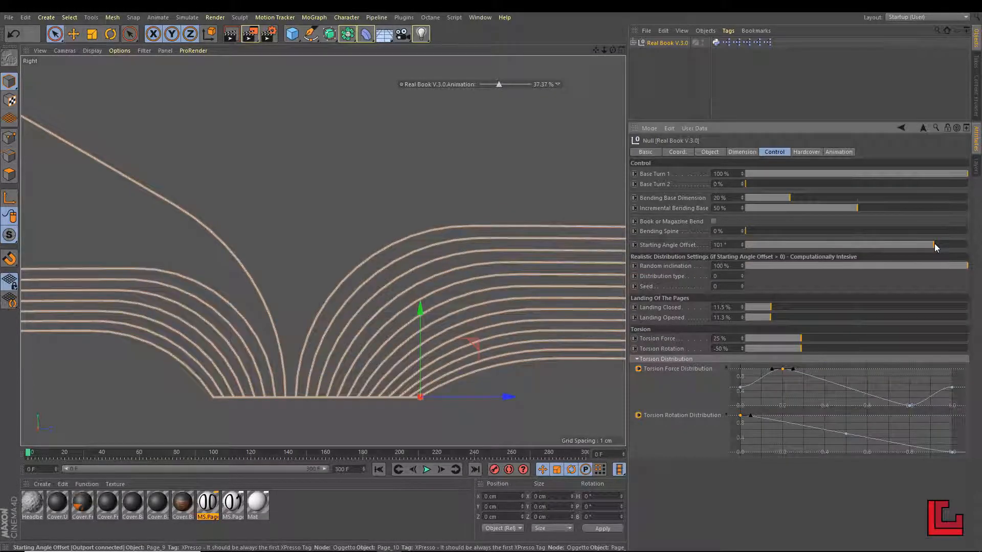
Lower the Starting Angle Offset to 43° and return the book animation to 0%
drag(934, 244, 908, 243)
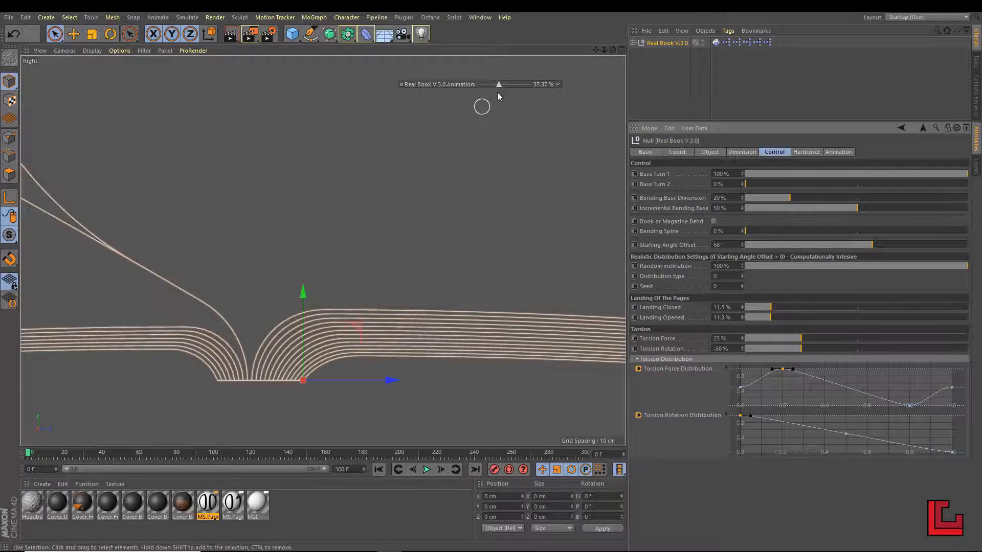
drag(499, 85, 467, 84)
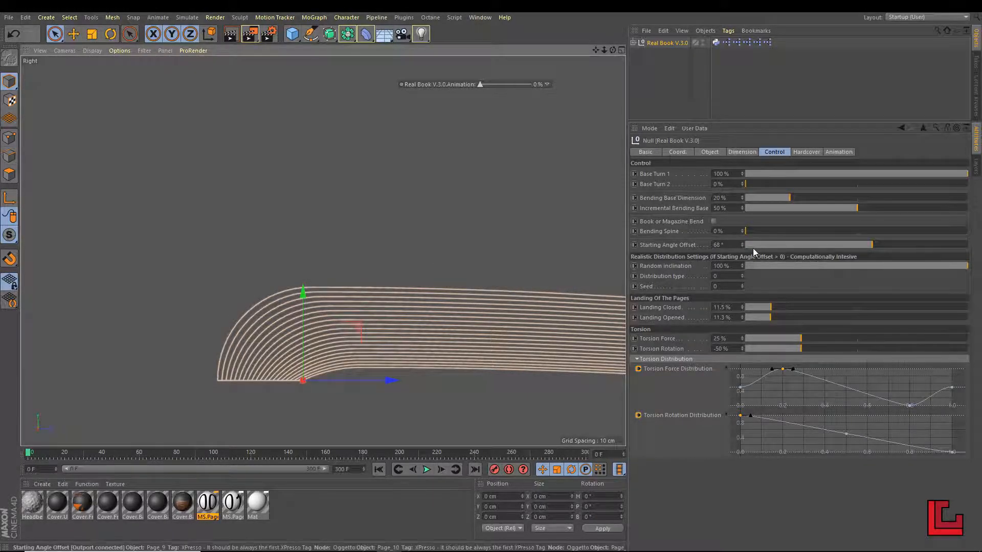
drag(742, 246, 639, 332)
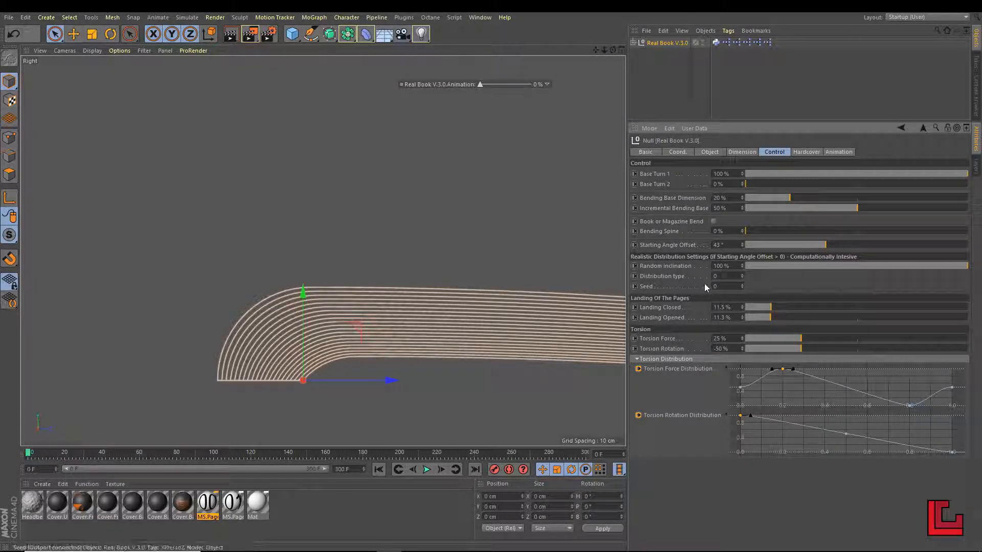
Set the Distribution type to 1 and inspect the page spacing along the closed book's spine
click(741, 274)
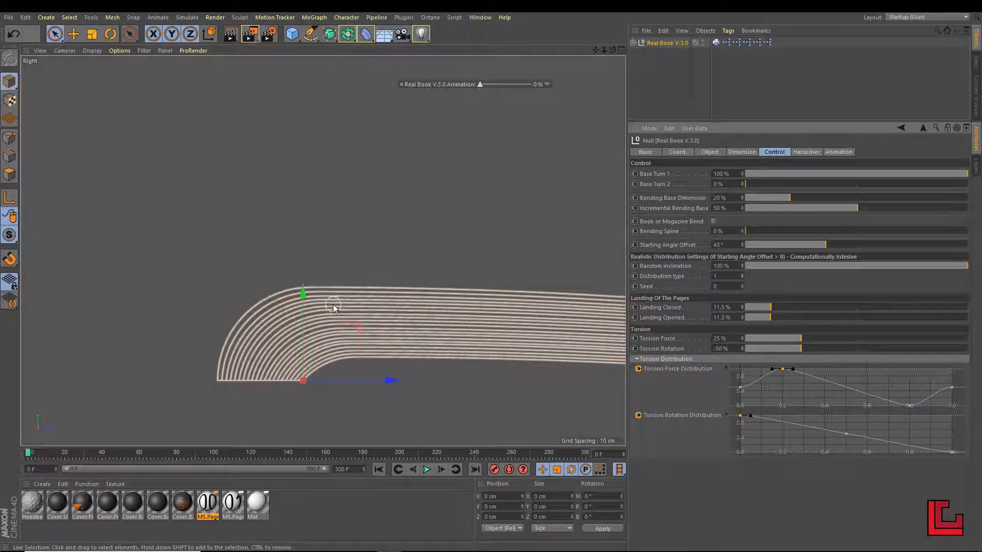
scroll(290, 326, up, 2)
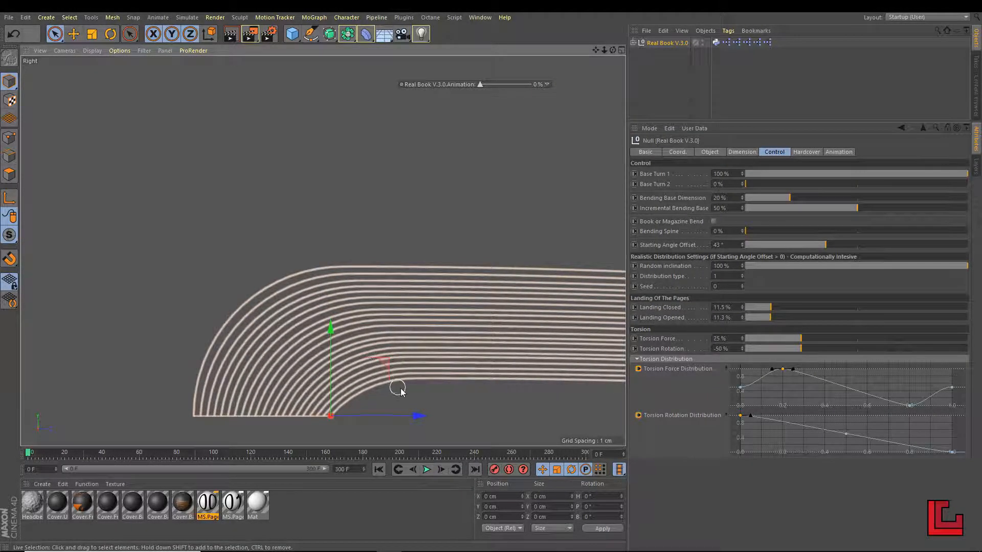
scroll(372, 333, up, 2)
scroll(378, 307, down, 4)
scroll(456, 290, up, 2)
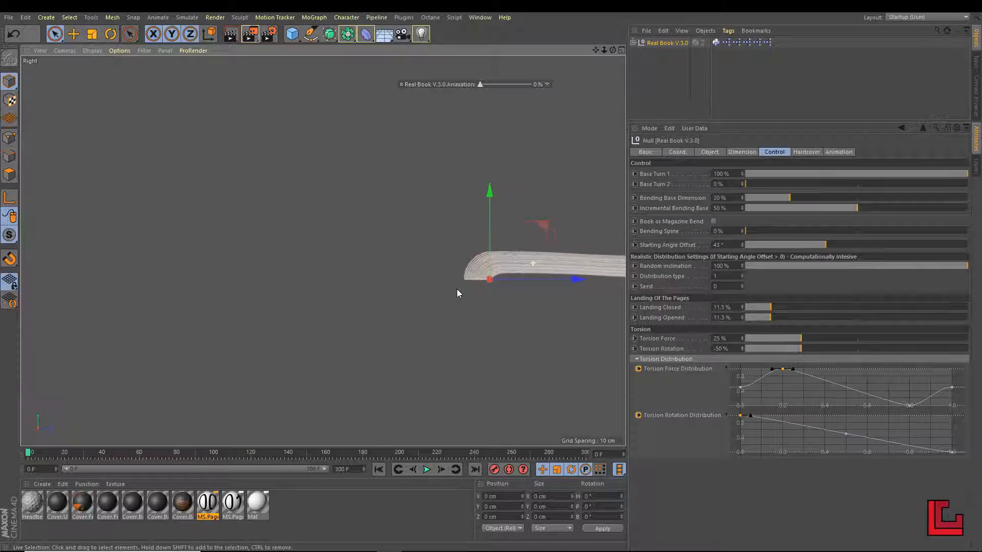
alt+middle_drag(537, 298, 447, 331)
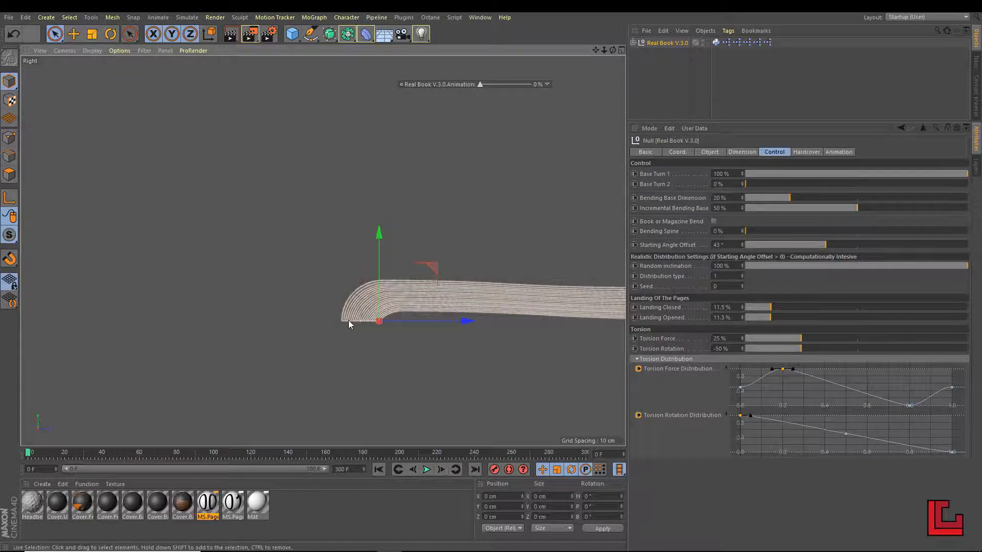
Raise the Distribution type to 4 and frame the closed book's pages for inspection
click(742, 274)
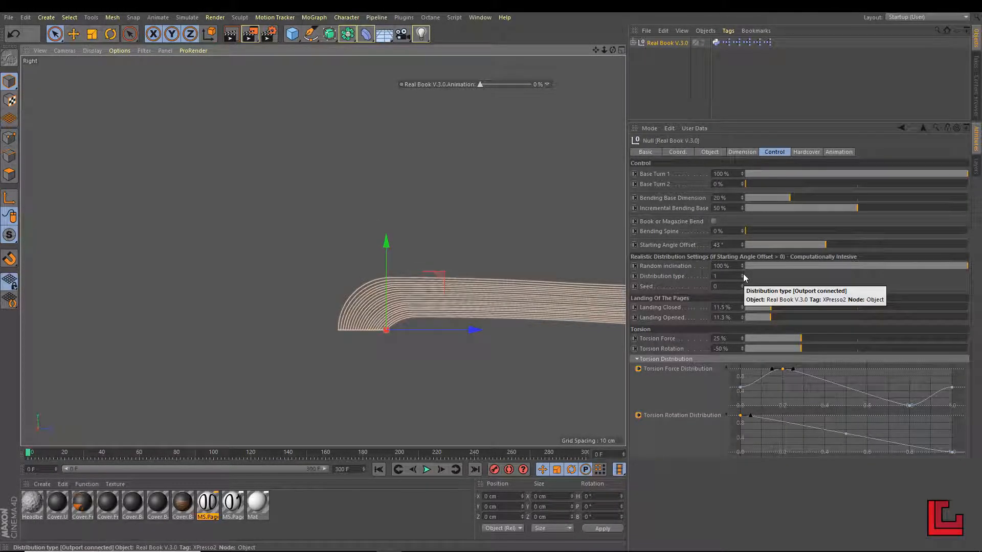
click(742, 275)
click(743, 275)
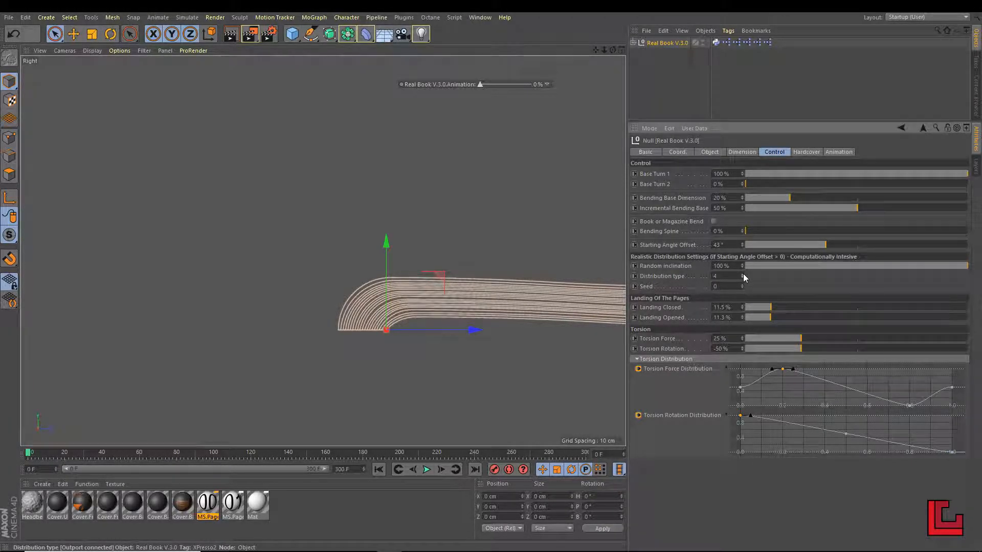
alt+right_drag(467, 300, 498, 304)
alt+middle_drag(495, 307, 445, 324)
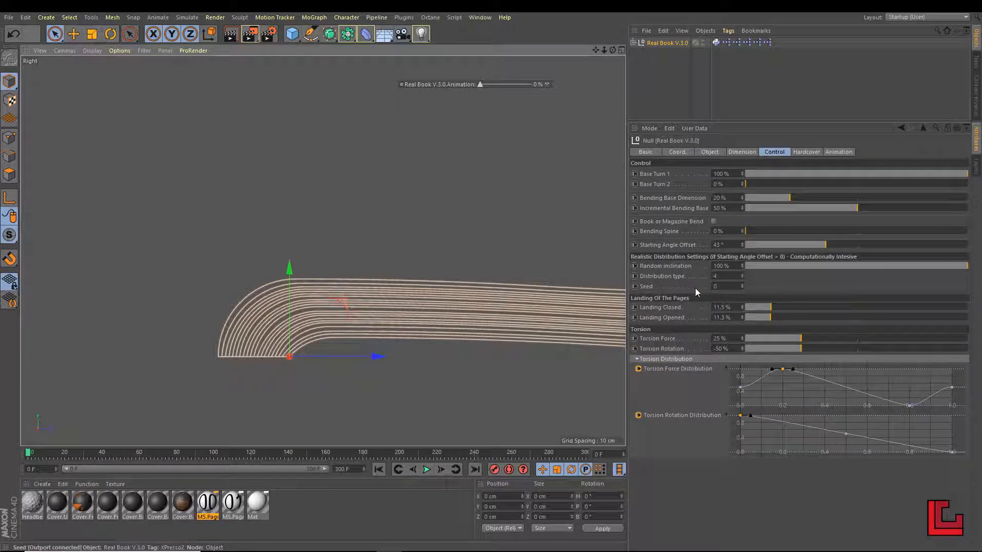
Increase the Seed beyond 2 to vary the random distribution of the pages
click(742, 285)
click(742, 285)
click(742, 285)
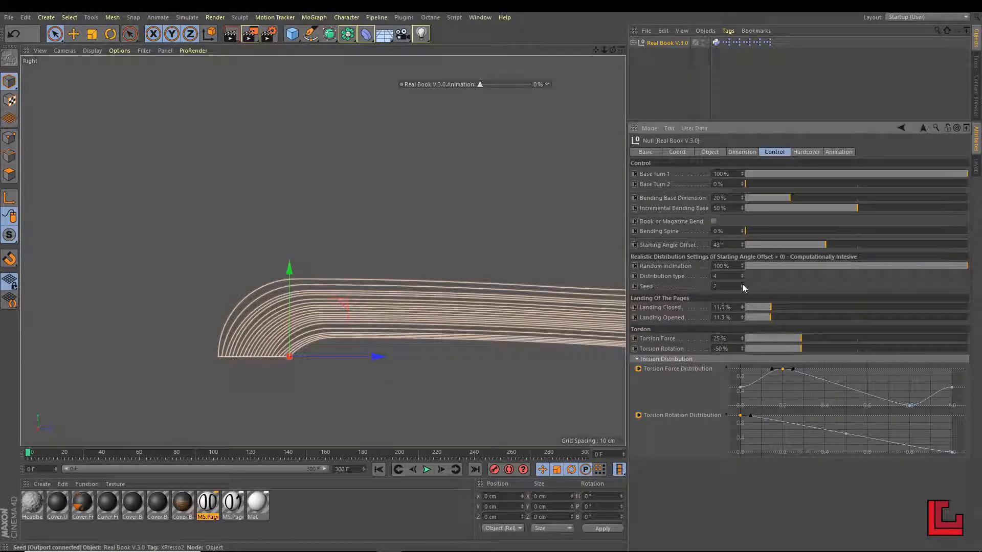
click(742, 285)
click(742, 285)
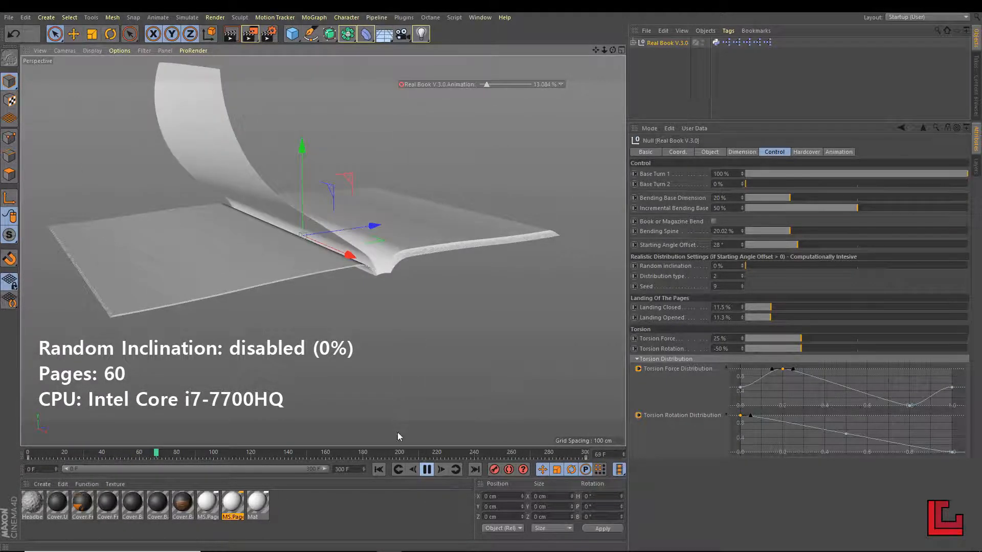
Stop the page-turn playback, rewind it to frame 0, and set Random inclination to 53%
click(427, 470)
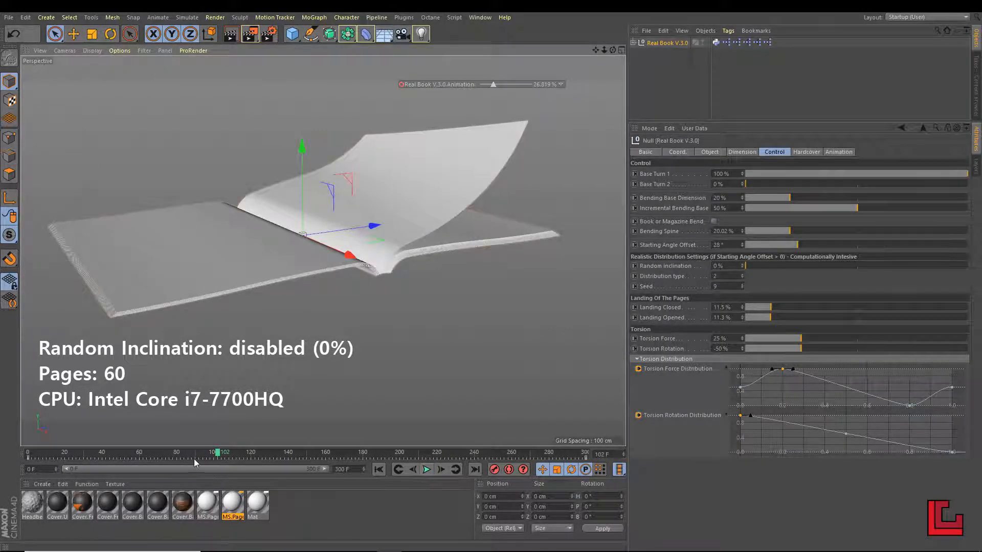
drag(217, 456, 1, 473)
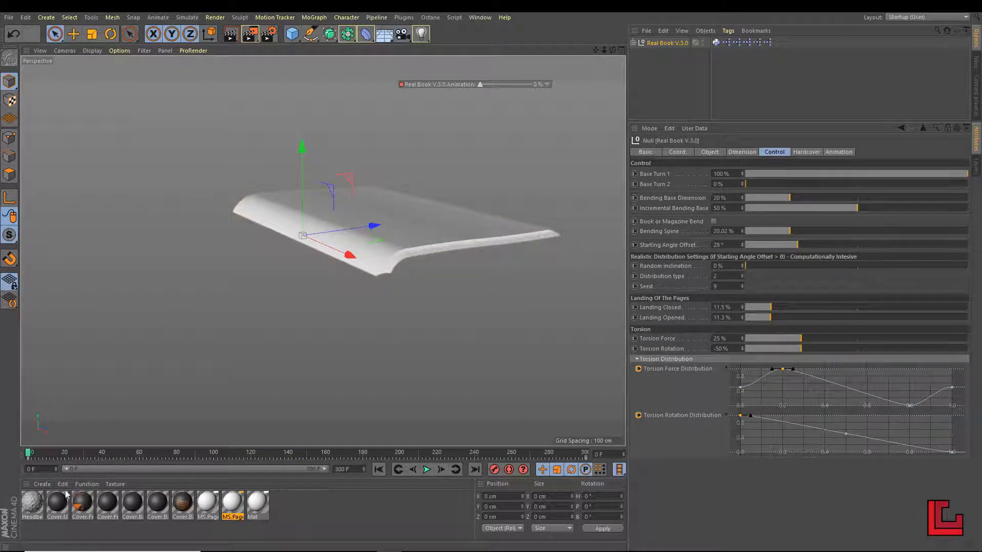
click(863, 264)
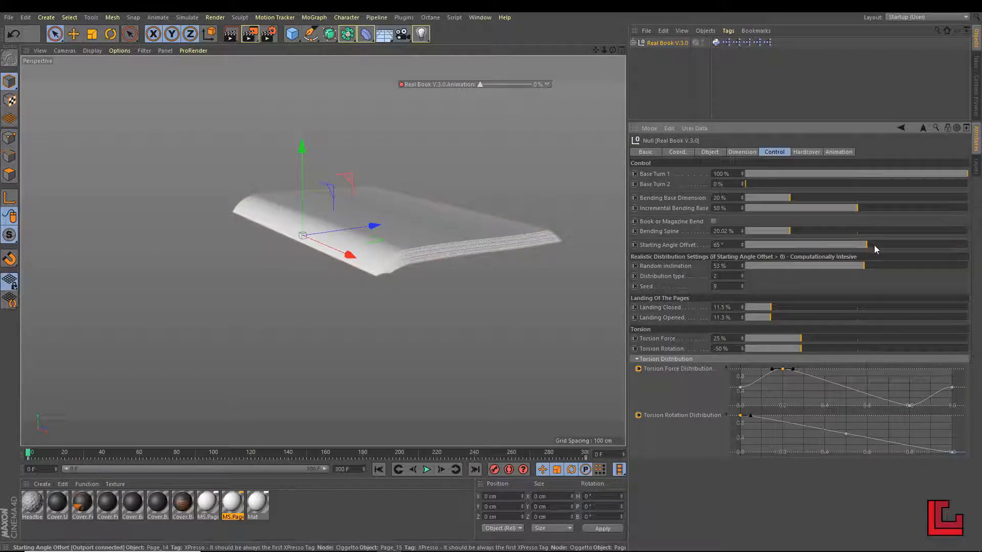
Set the book's Starting Angle Offset to 63° and raise Bending Spine to 47.25%
drag(868, 245, 863, 244)
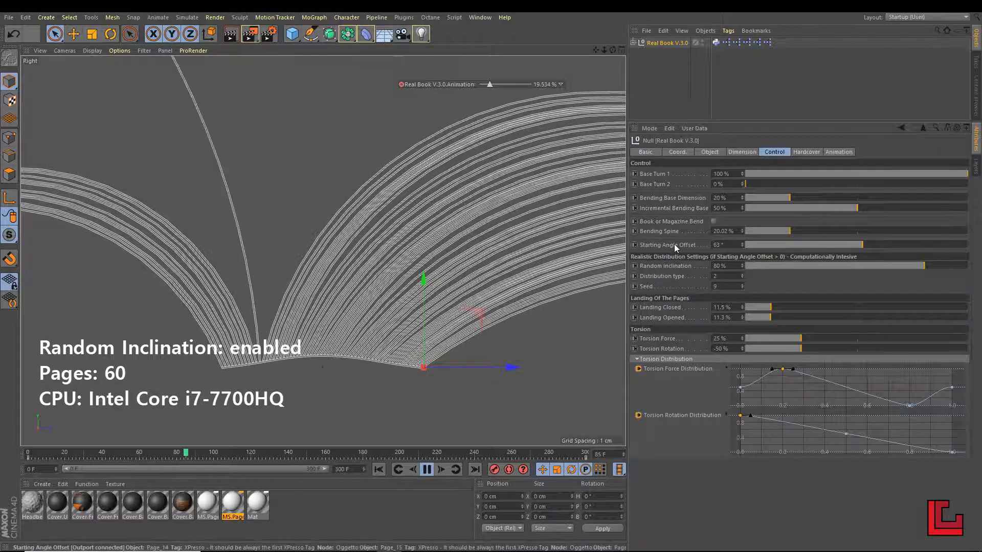
mouse_move(660, 248)
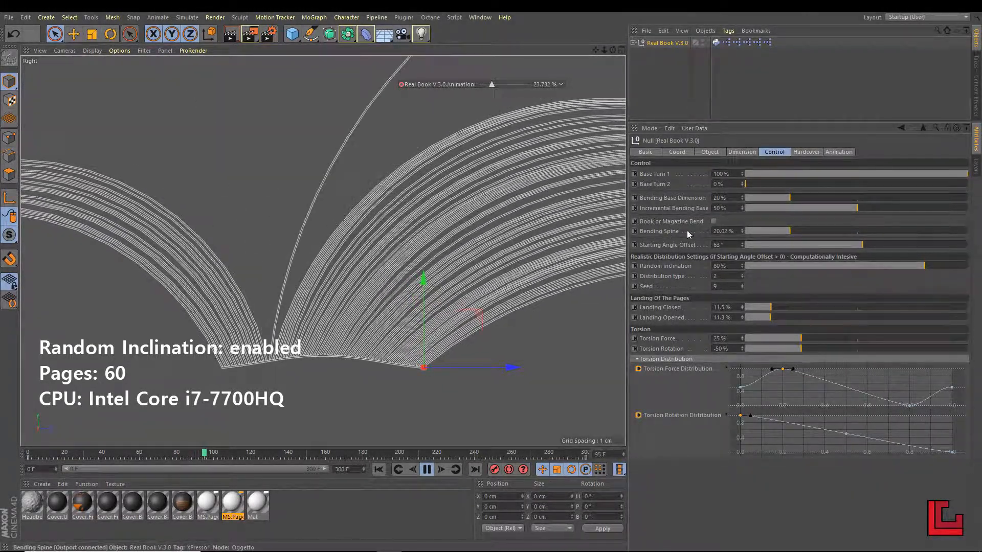
mouse_move(781, 232)
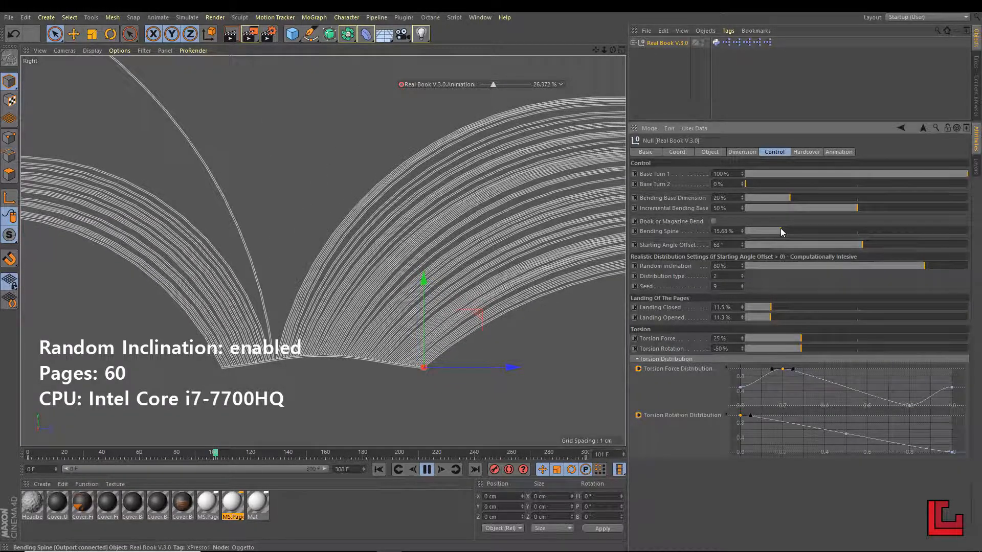
click(851, 233)
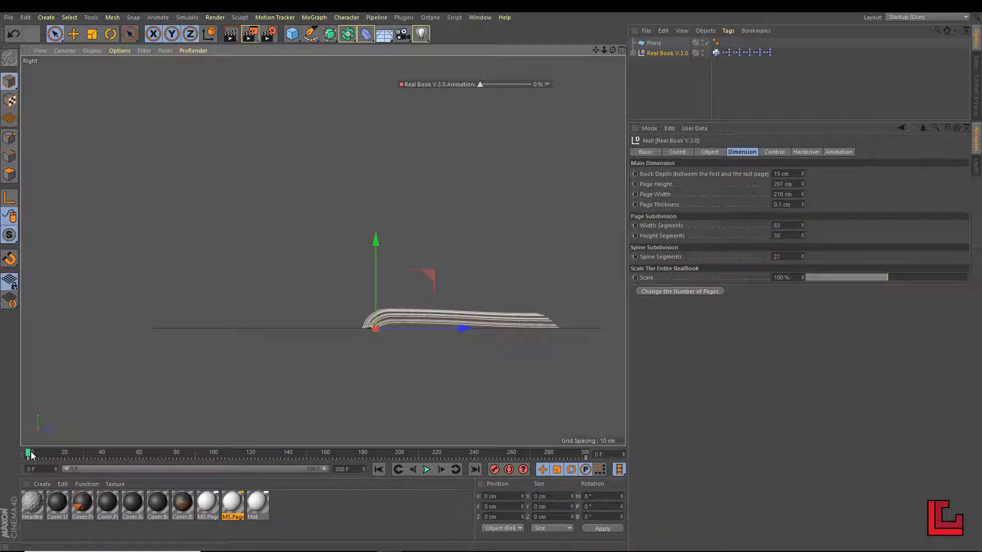
Try Landing Closed at 21.4% on frame 201, and at 29.2% and 12.9% on frame 56
drag(31, 456, 443, 455)
click(403, 464)
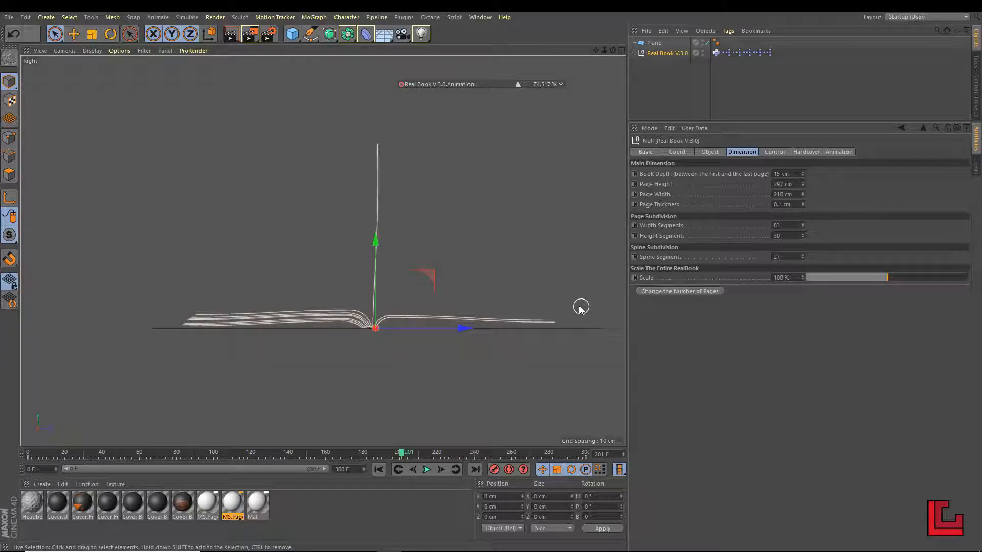
click(772, 153)
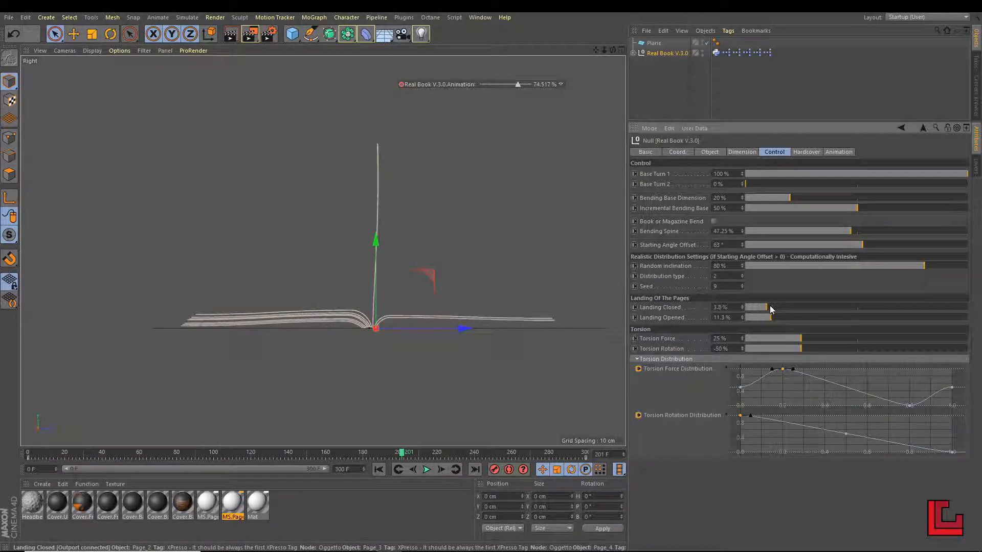
drag(793, 306, 793, 306)
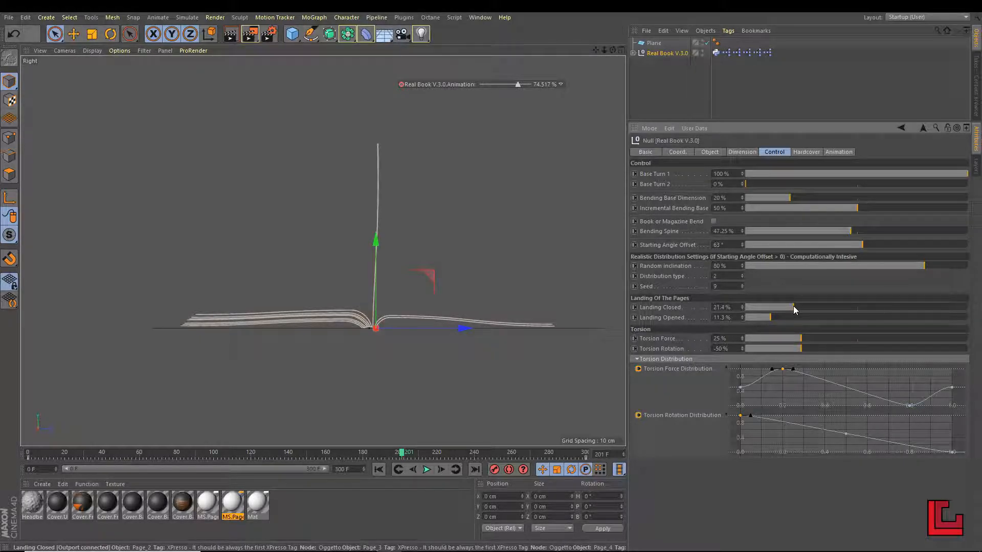
click(132, 452)
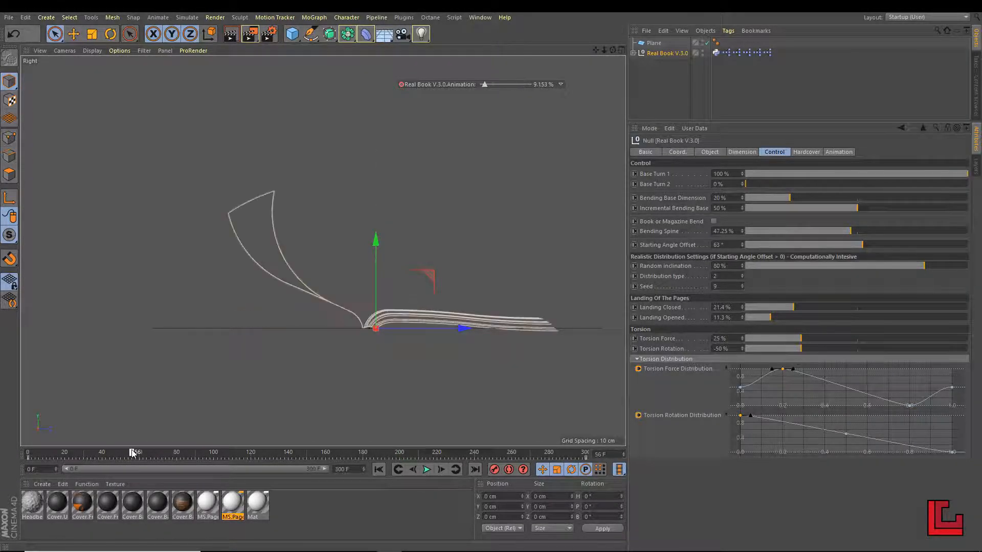
click(810, 305)
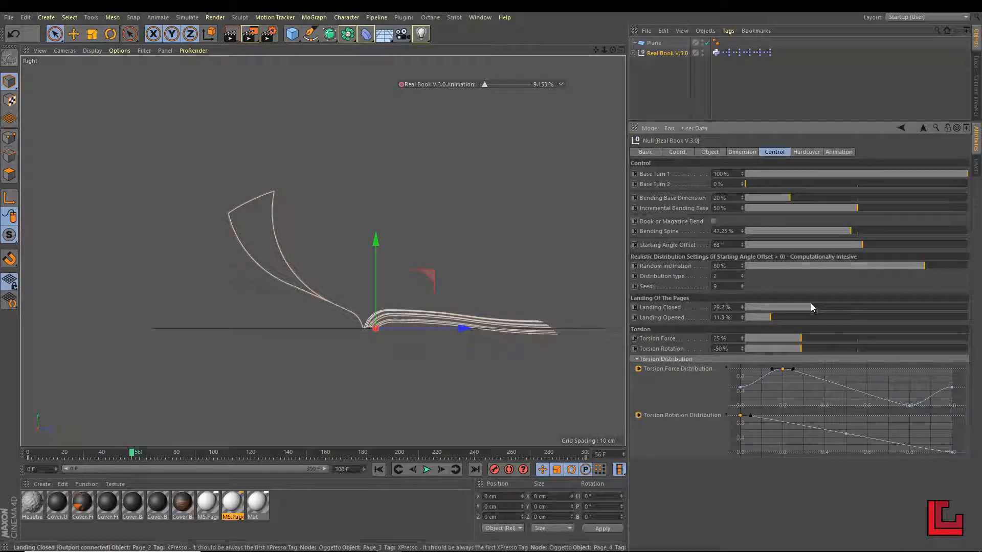
drag(796, 308, 774, 307)
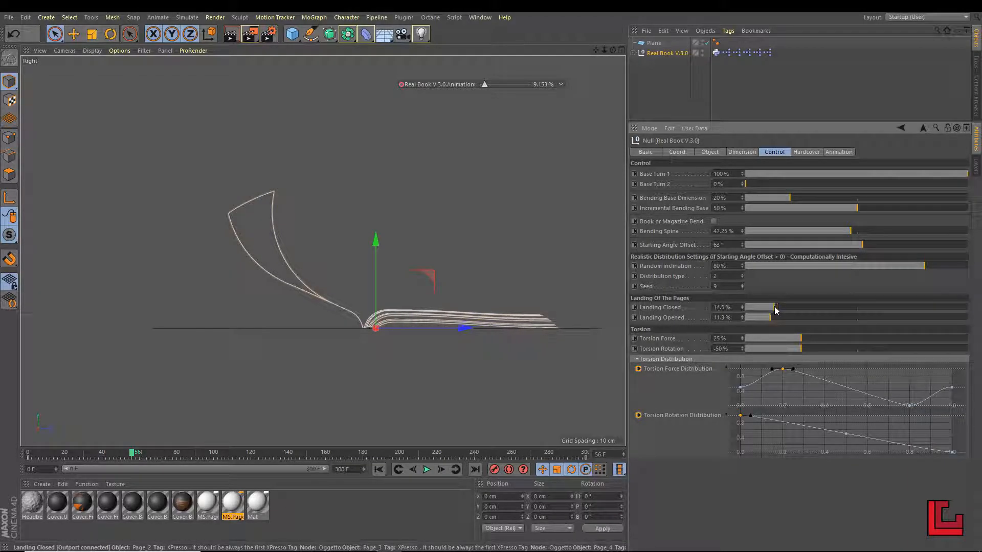
Return to frame 0, set Landing Closed to 11.3% and keyframe it there
drag(137, 455, 2, 456)
scroll(558, 353, up, 5)
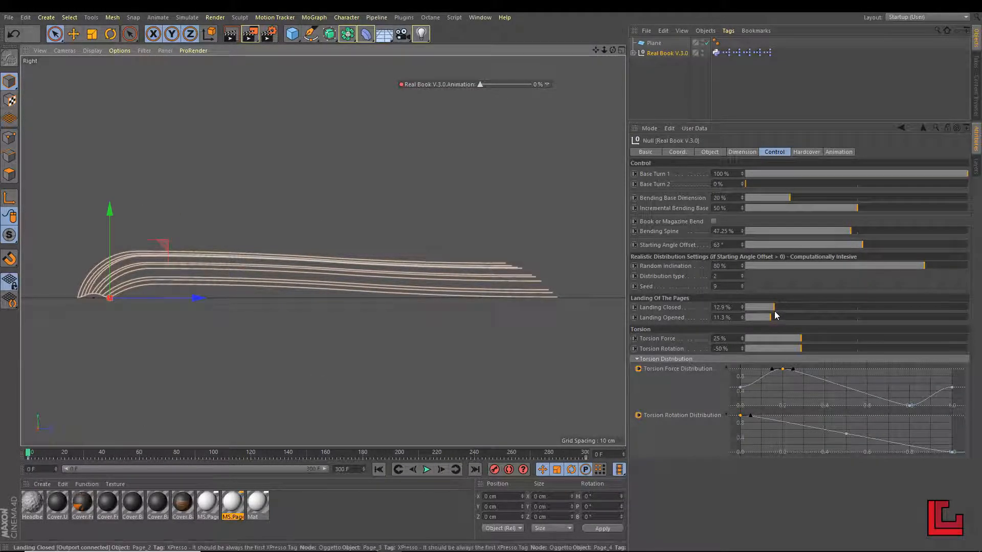
drag(774, 307, 771, 308)
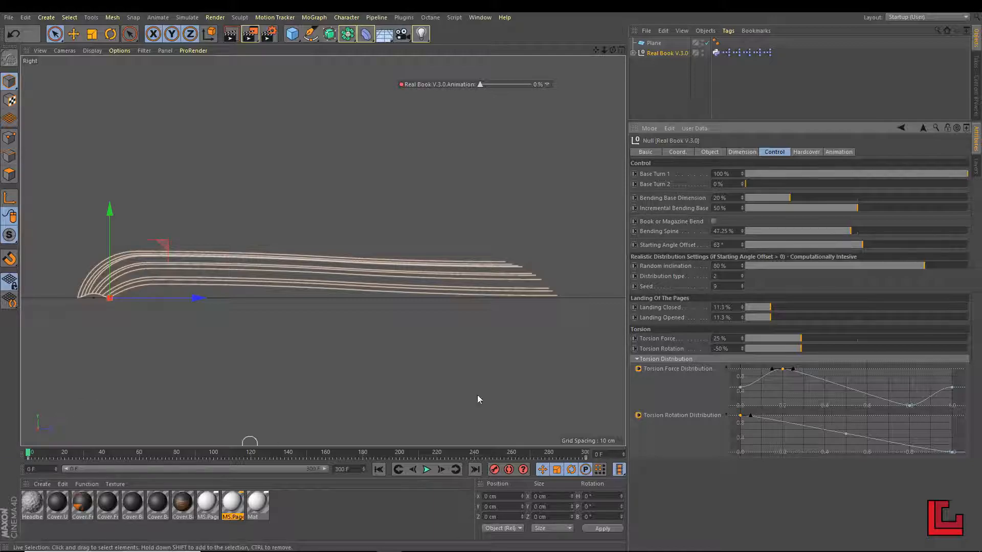
click(637, 307)
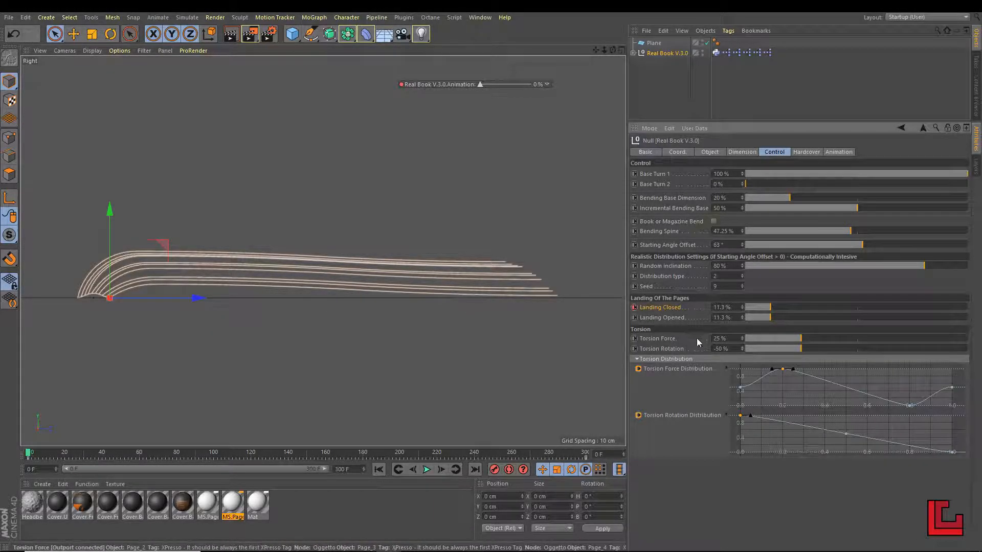
Keyframe Landing Closed at 14.5% on frame 112 and at 18.2% on frame 131
drag(29, 457, 236, 453)
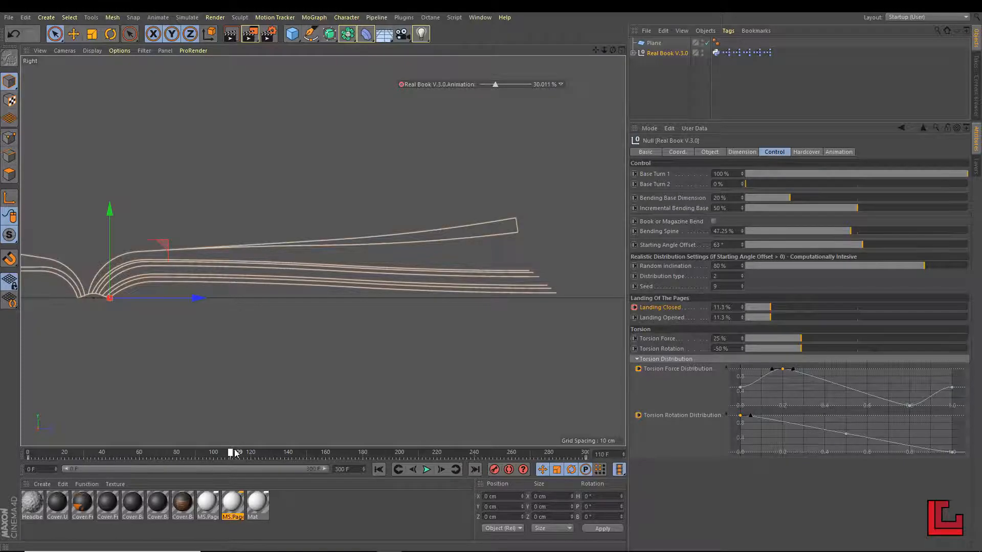
drag(771, 308, 779, 309)
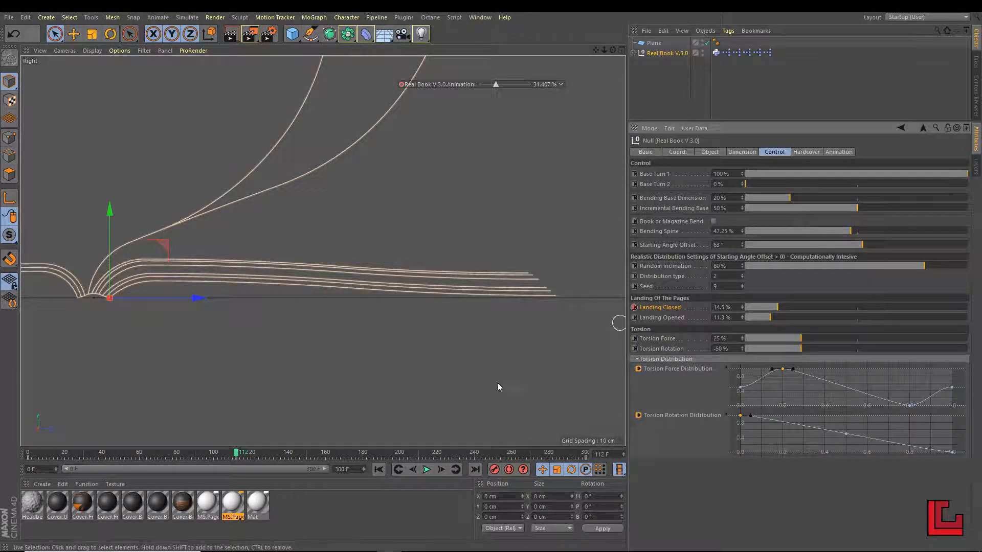
mouse_move(238, 454)
mouse_down()
mouse_move(99, 461)
mouse_move(290, 464)
mouse_move(271, 465)
mouse_up()
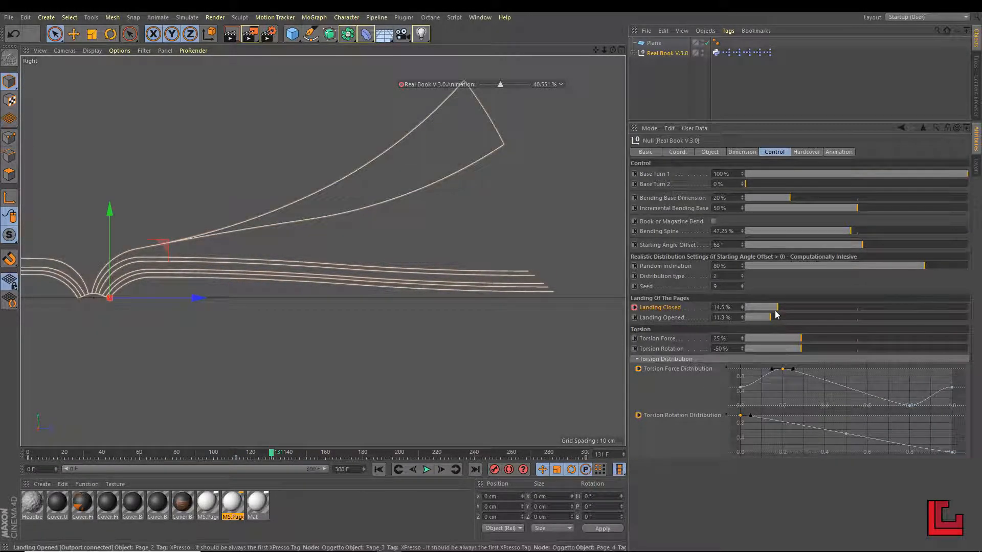
drag(774, 308, 786, 308)
click(635, 307)
Check the page landing at frame 153, and keyframe Landing Closed at 23% on frame 187
drag(270, 456, 313, 463)
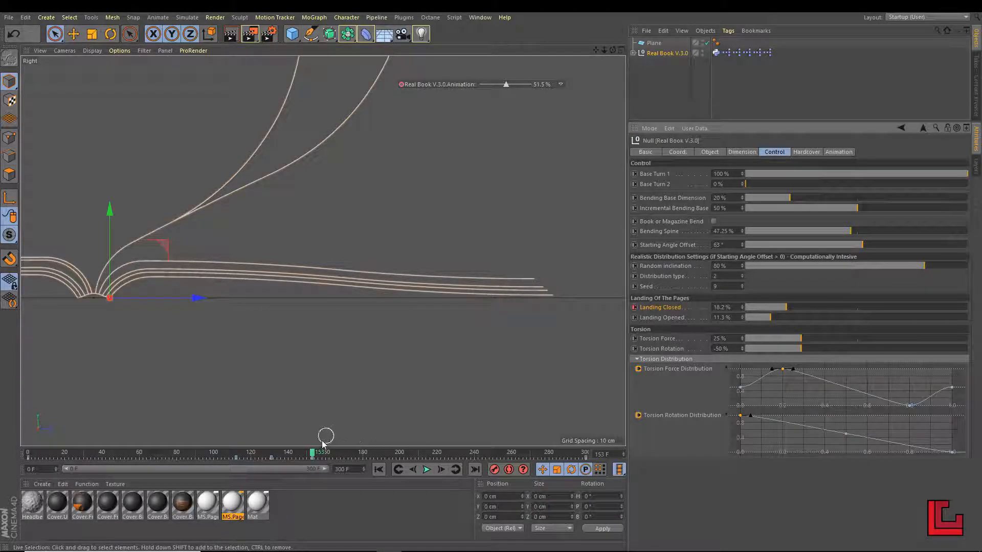
drag(314, 458, 376, 465)
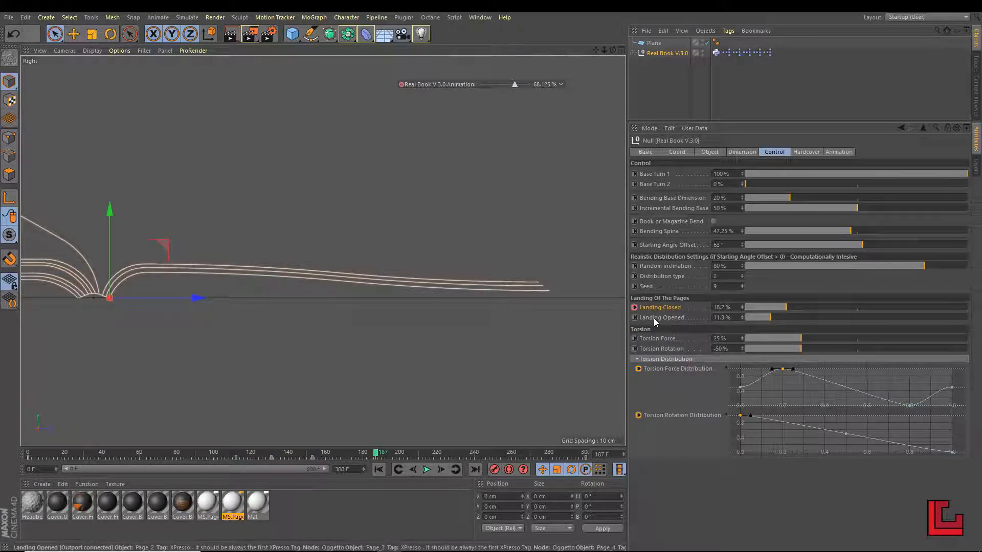
drag(784, 308, 796, 307)
click(635, 308)
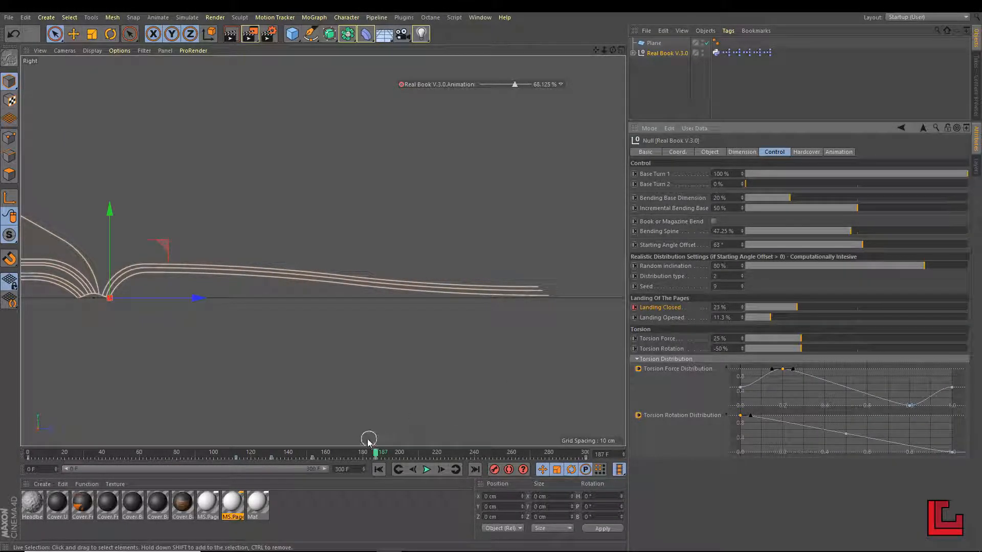
Keyframe Landing Closed at 23.9% on frame 218 and scrub back through the page-turn animation
drag(377, 447, 439, 460)
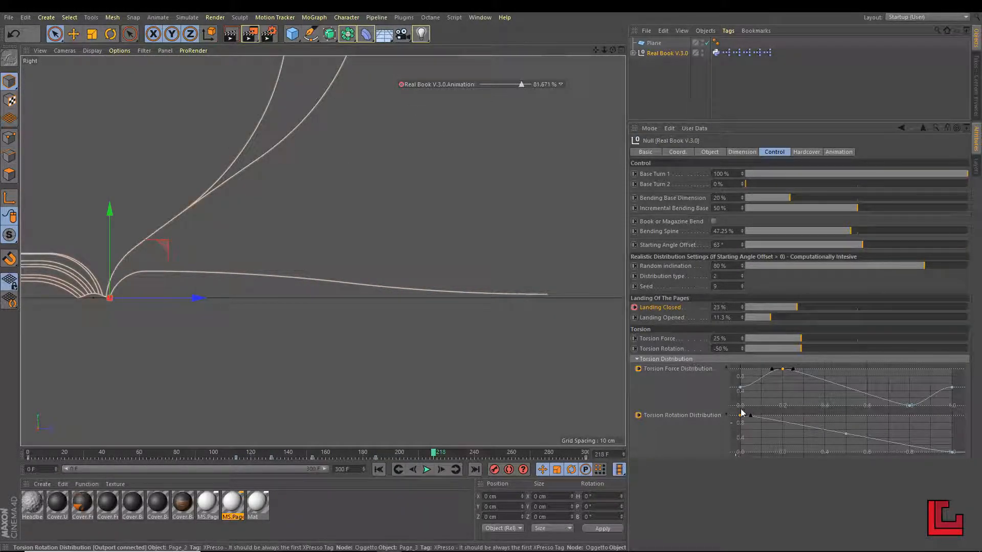
click(798, 309)
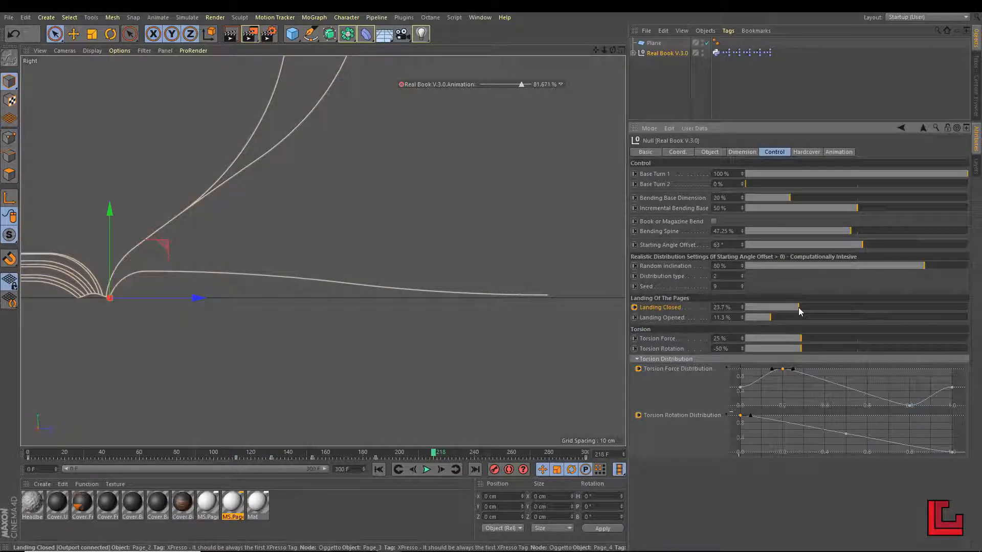
ctrl+click(635, 307)
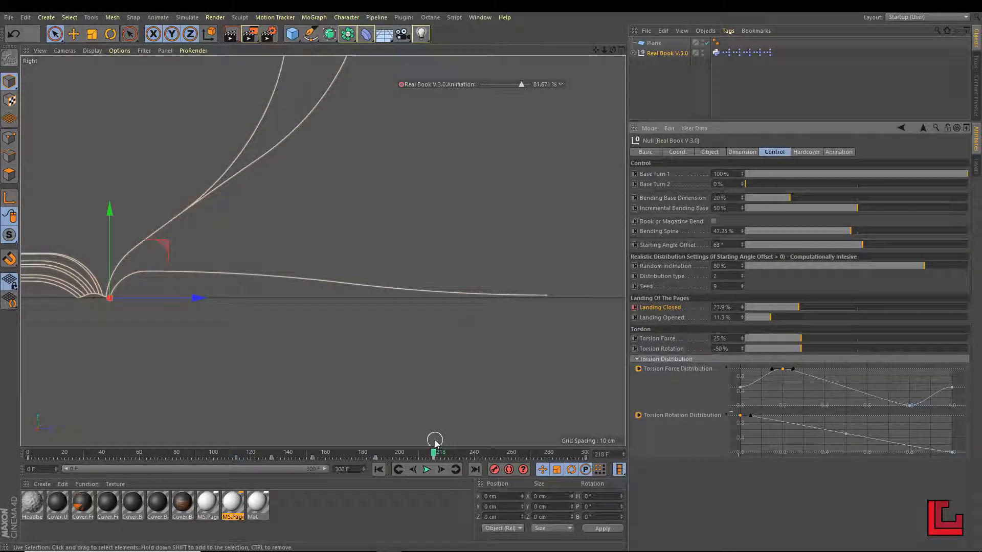
drag(437, 454, 118, 477)
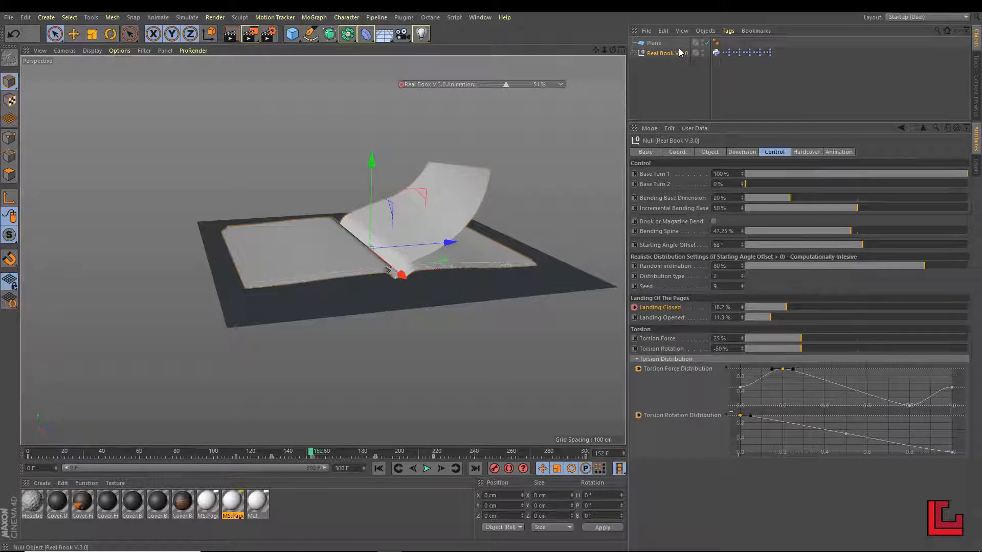
Expand the book's hierarchy to view Page_1's individual Page Control settings, and return to the Real Book V.3.0 controls
click(633, 53)
click(683, 93)
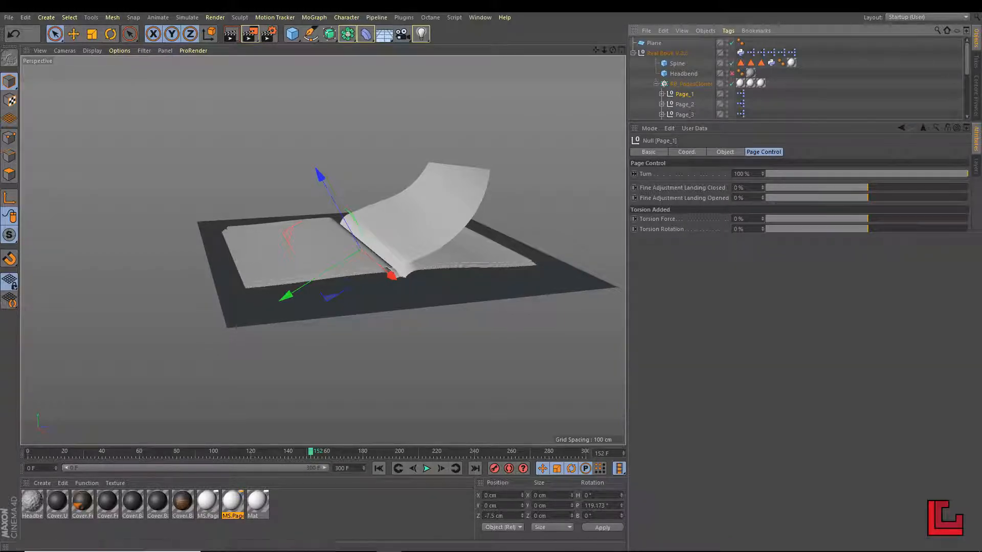
click(654, 54)
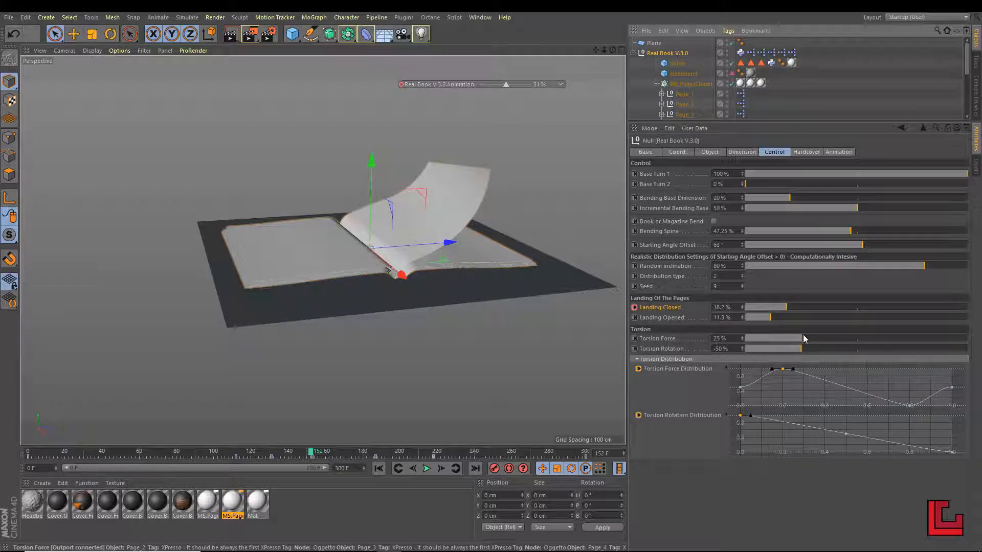
Try Torsion Force at 10%, undo it, and experiment with the Torsion Rotation amount on the turning page
drag(801, 338, 770, 348)
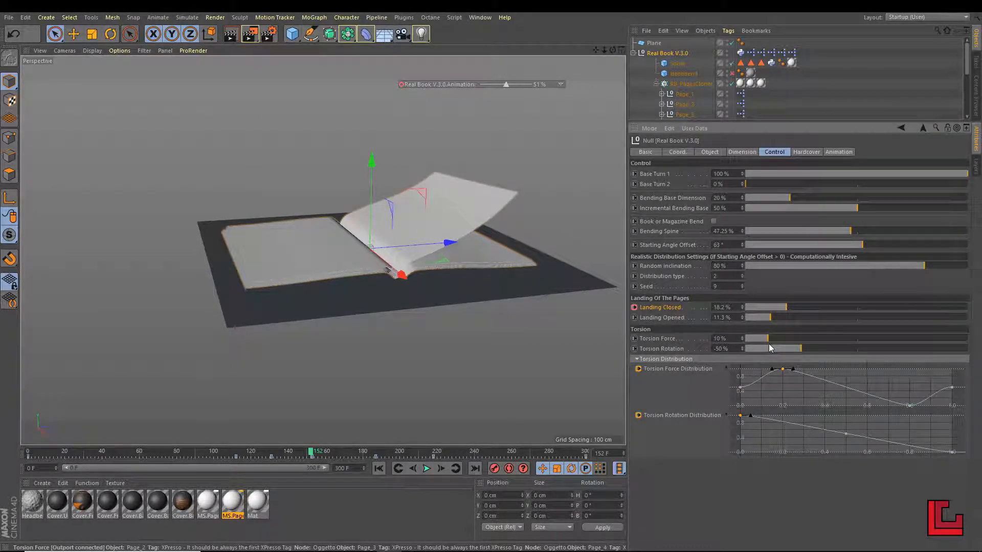
key(ctrl+z)
drag(802, 348, 818, 333)
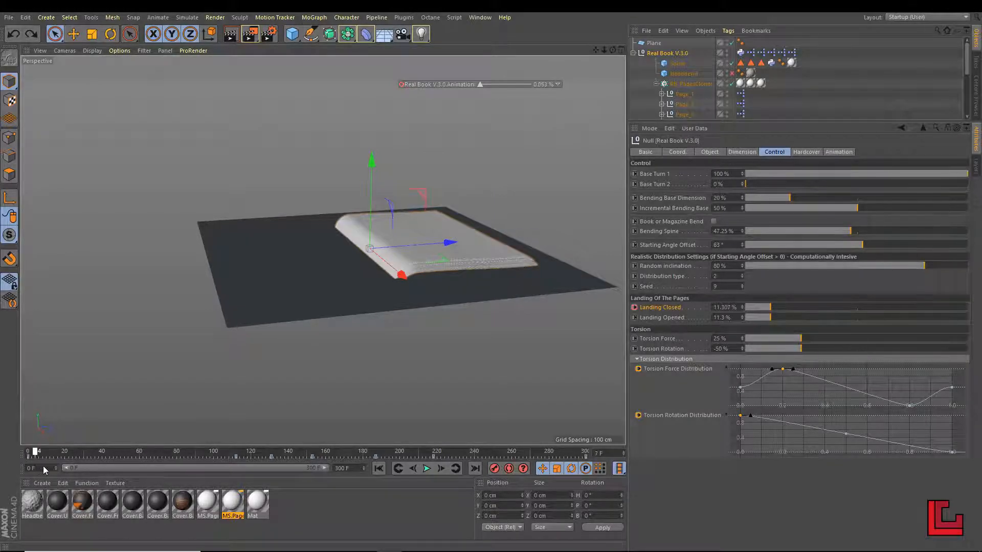
At frame 26, try lowering the peak of the Torsion Force Distribution curve, and undo the change
drag(43, 466, 76, 469)
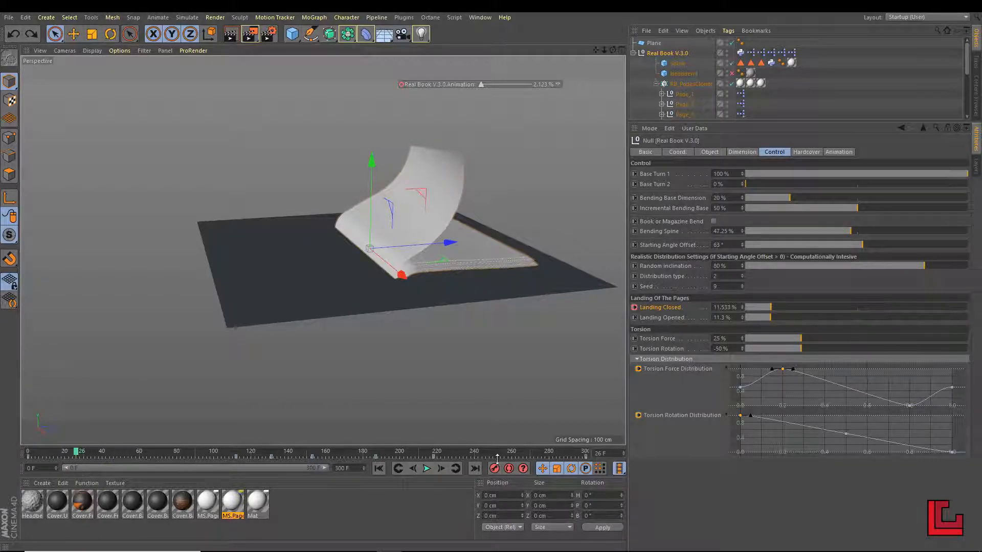
mouse_move(784, 370)
mouse_down()
mouse_move(796, 408)
mouse_move(790, 373)
mouse_move(795, 406)
mouse_move(799, 379)
mouse_up()
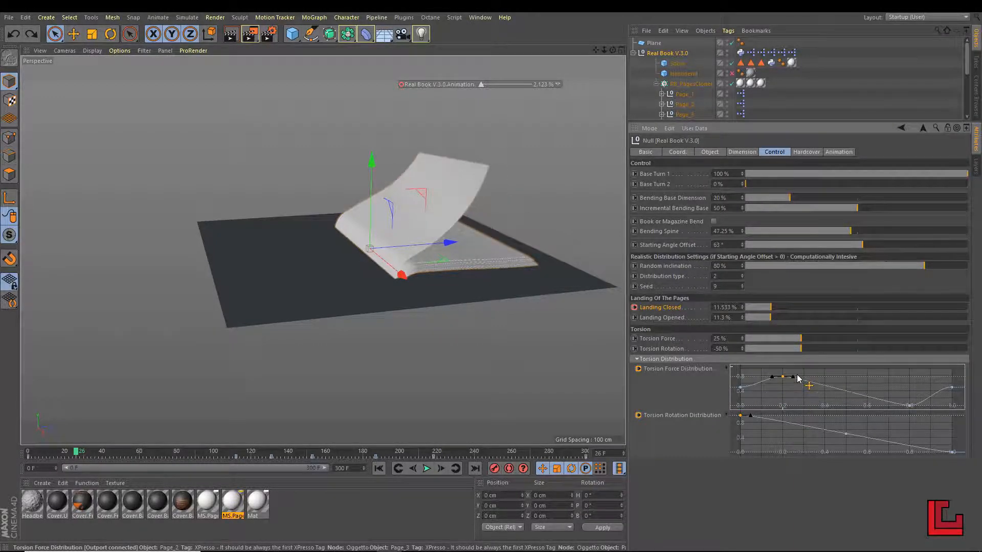
key(ctrl+z)
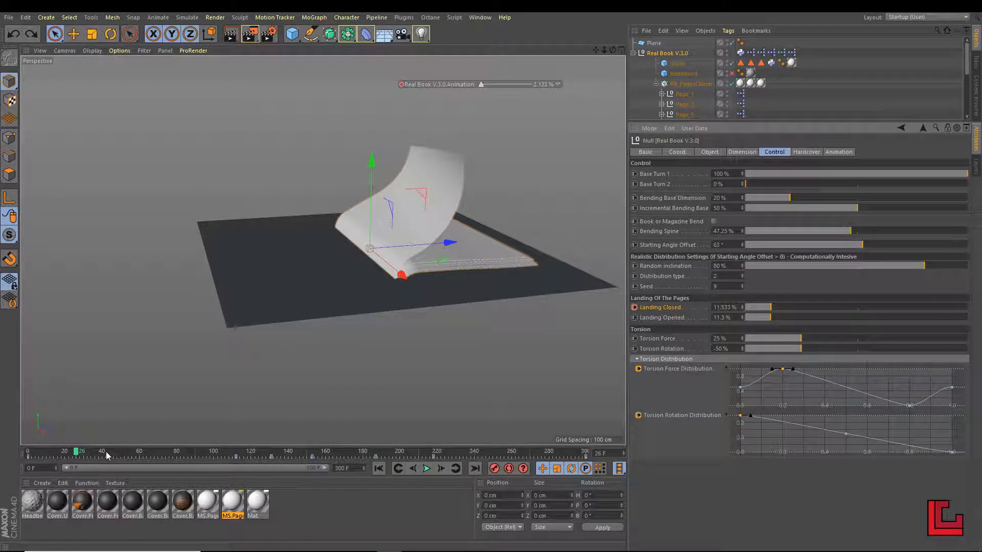
Add and lower a midway point on the Torsion Force Distribution curve at frame 42, and shift its low point near 0.8 at frame 53
drag(77, 455, 88, 454)
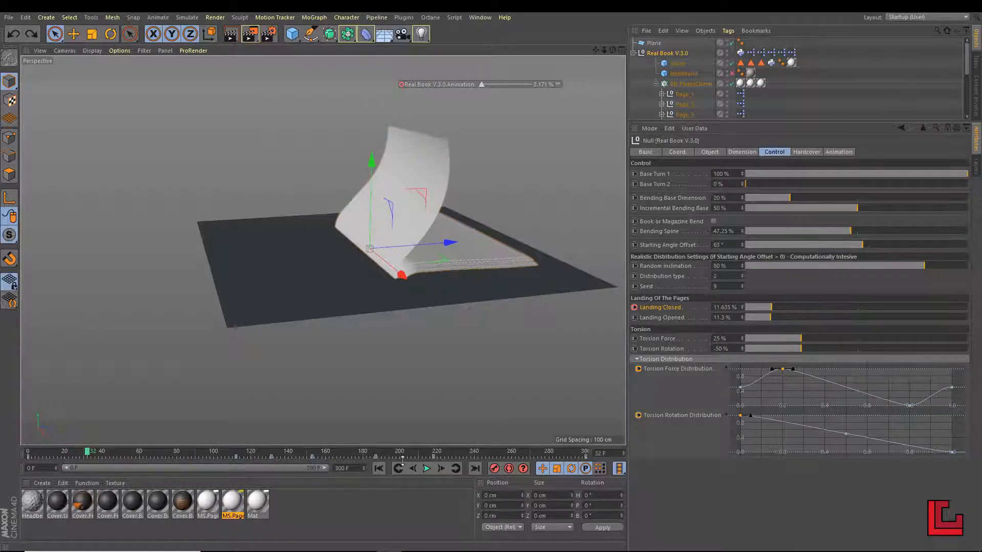
drag(324, 469, 257, 454)
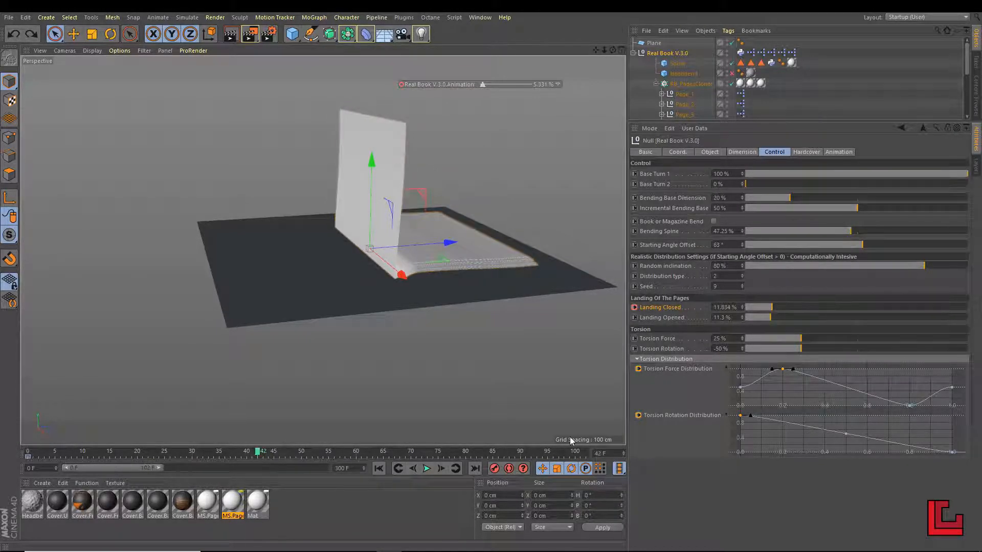
ctrl+click(844, 389)
mouse_move(843, 389)
mouse_down()
mouse_move(848, 369)
mouse_move(844, 399)
mouse_up()
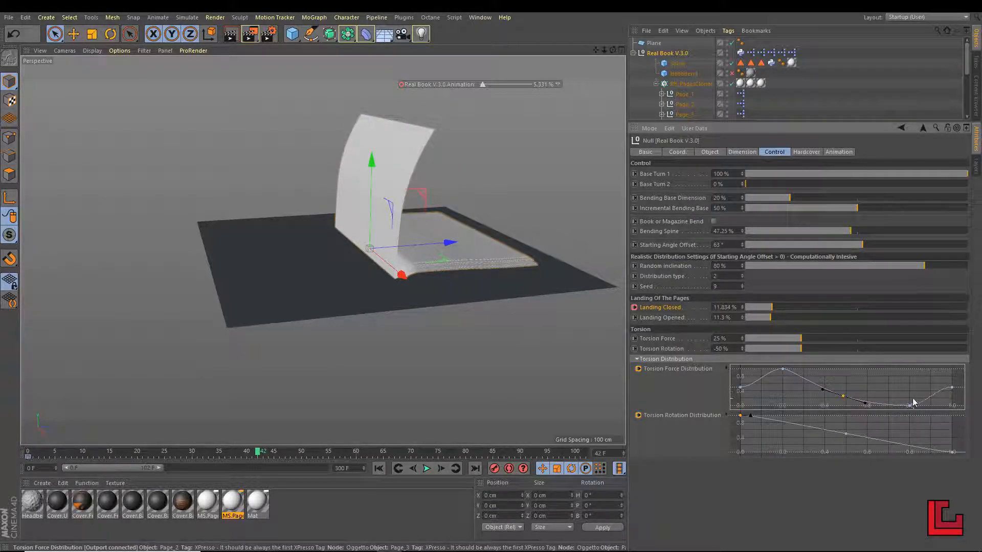
drag(265, 457, 320, 456)
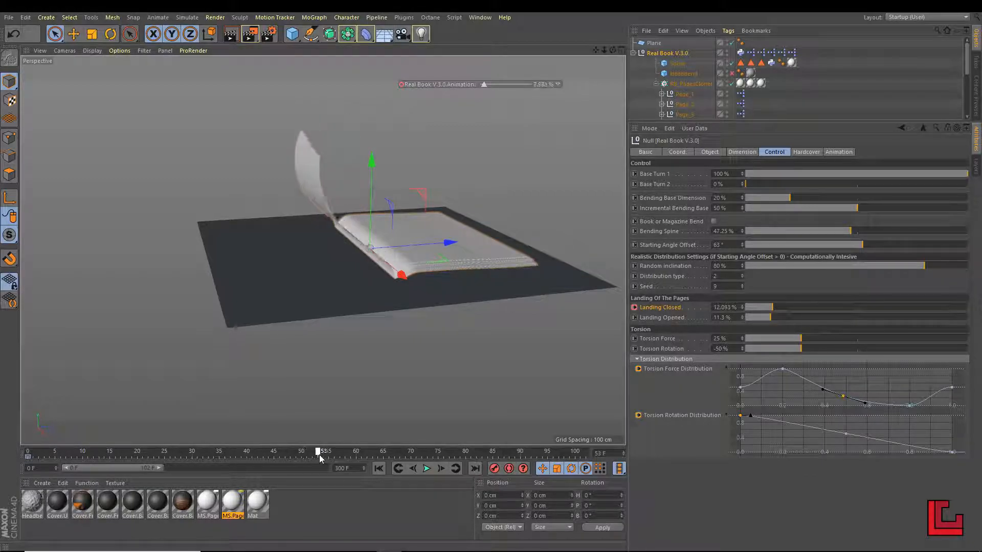
click(910, 406)
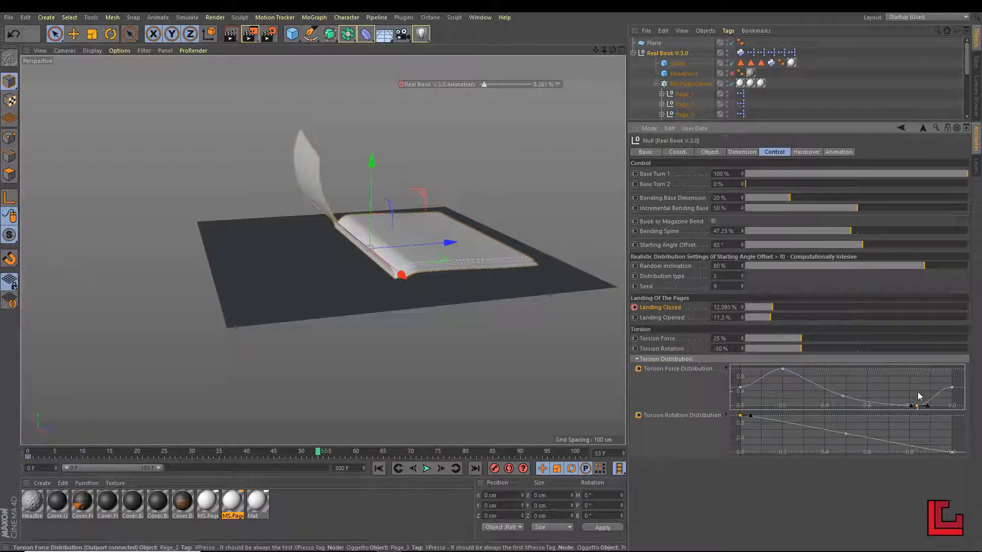
Undo the last Torsion Force Distribution edit, nudge its low point near 0.8, and check the page turn at frames 70 and 15
key(ctrl+z)
click(910, 406)
mouse_move(910, 407)
mouse_down()
mouse_move(908, 370)
mouse_move(910, 406)
mouse_up()
click(411, 455)
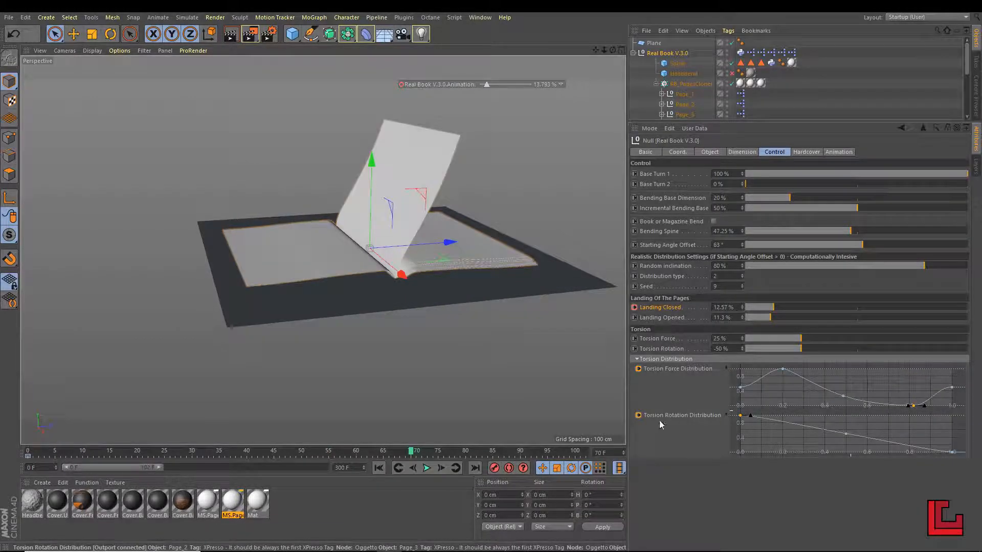
drag(394, 455, 110, 450)
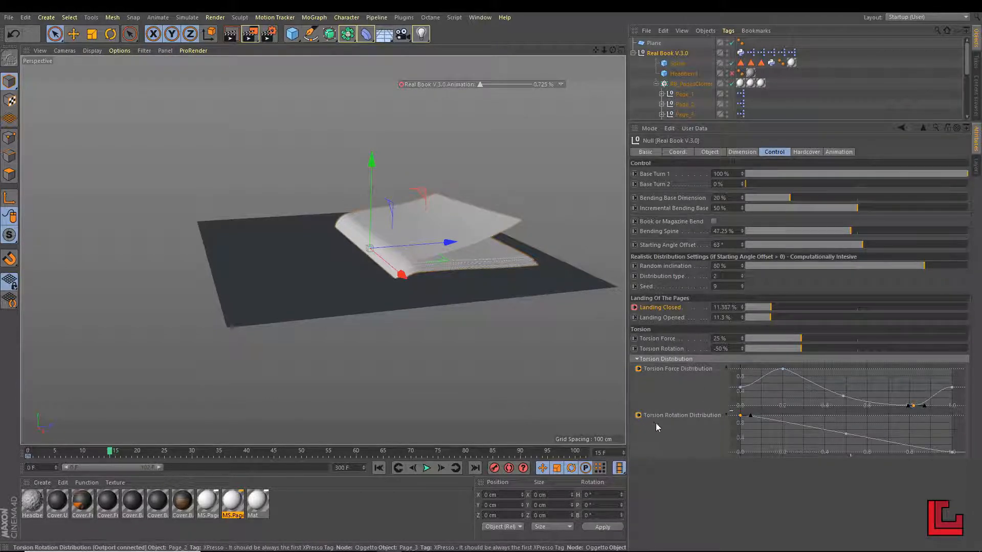
Lower the start of the Torsion Rotation Distribution curve to zero at frame 15, and adjust its middle point upward at frame 42
drag(741, 416, 745, 468)
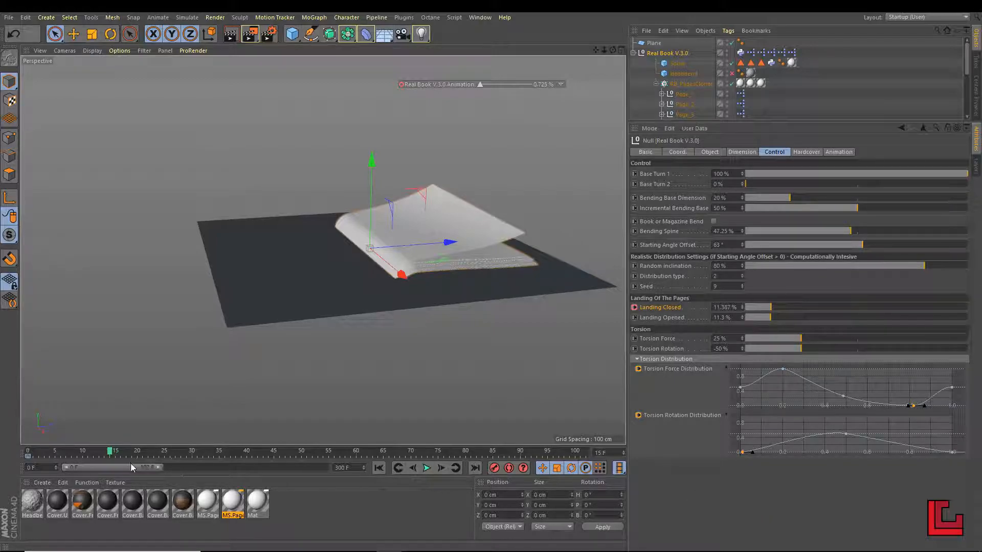
drag(107, 457, 258, 466)
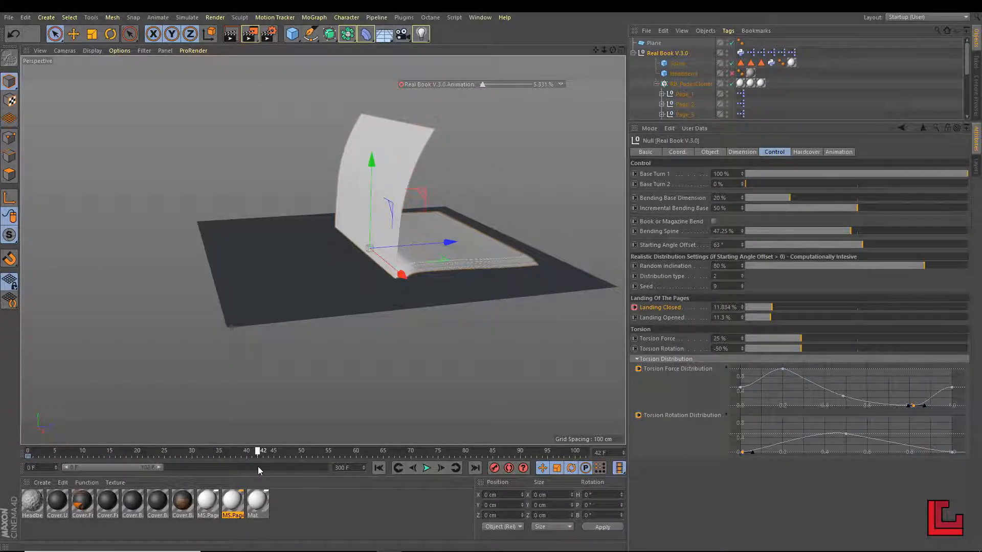
click(845, 435)
drag(827, 431, 848, 411)
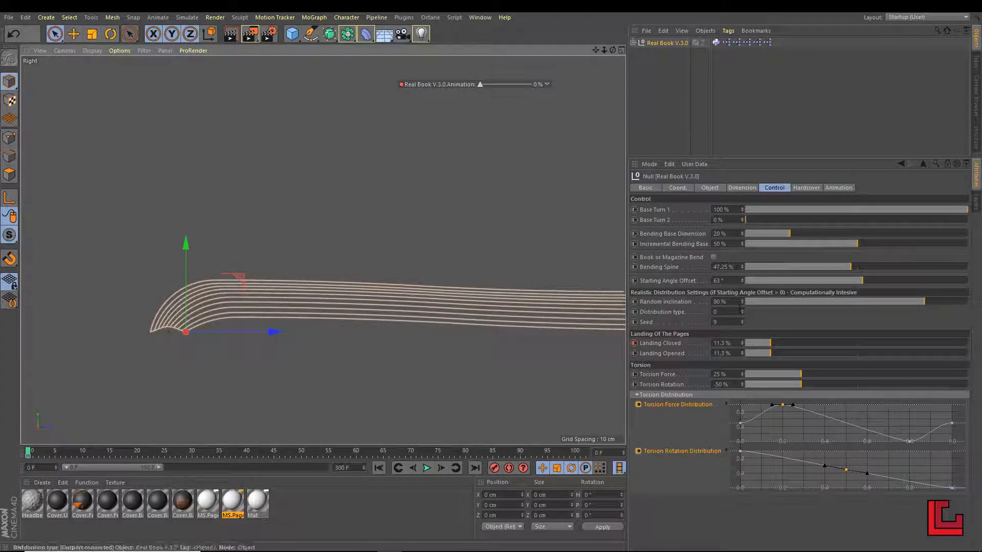
Set the Real Book V.3.0 rig's Distribution type to 4 and its Seed to 11, checking the page edges
click(742, 311)
click(742, 311)
click(742, 310)
click(742, 310)
alt+middle_drag(531, 340, 373, 329)
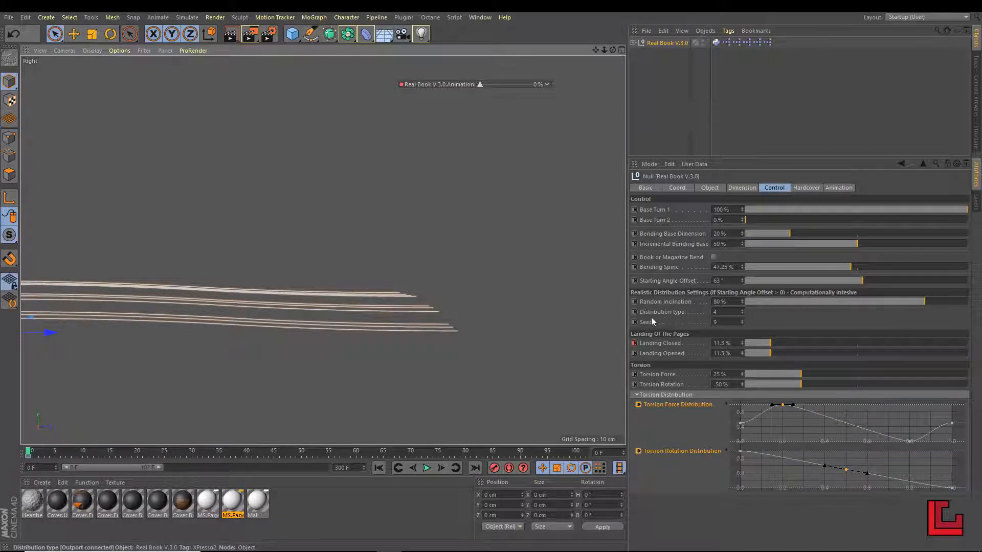
click(743, 318)
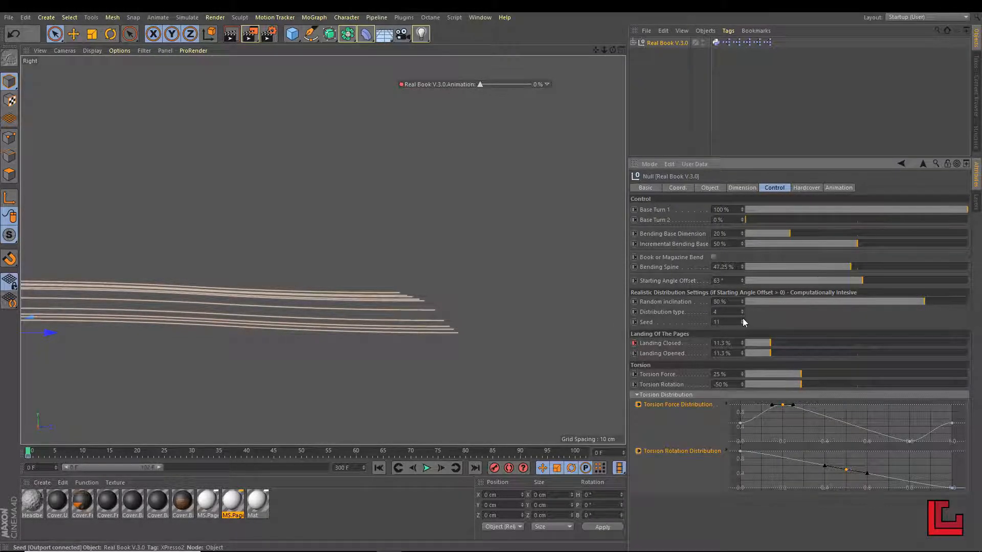
click(743, 318)
alt+middle_drag(255, 290, 317, 291)
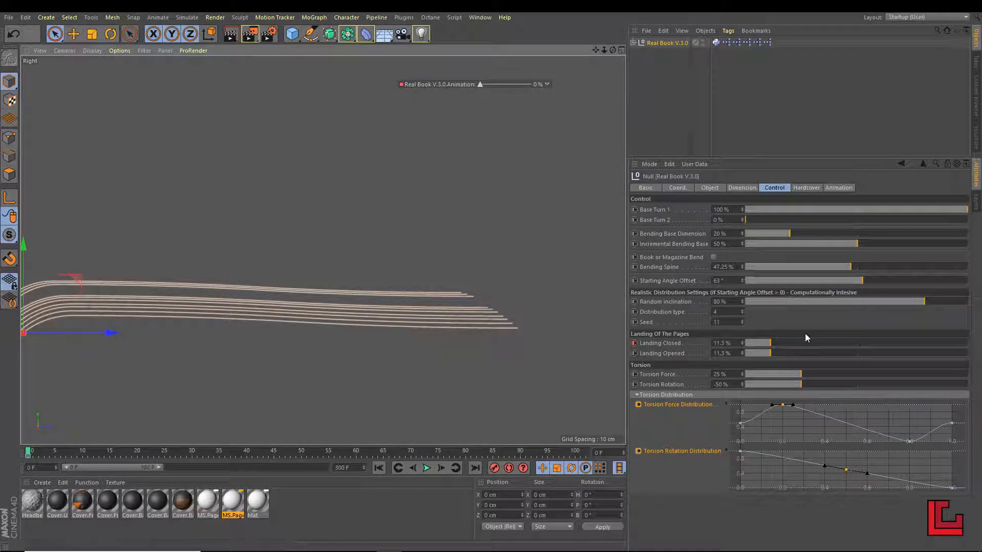
Expand the book's hierarchy, select Page_1 through Page_3, and set their Fine Adjustment Landing Closed to 42.8%
click(633, 43)
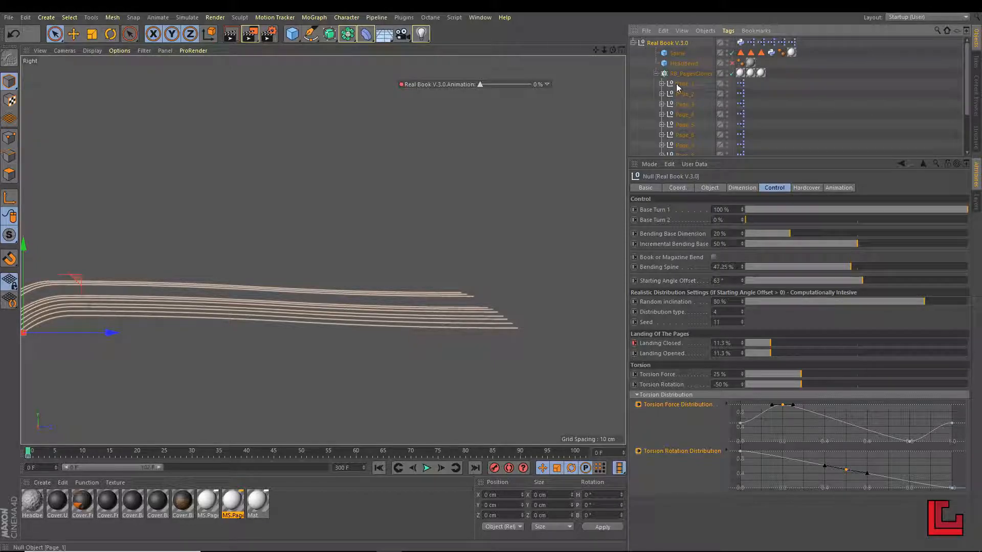
click(678, 85)
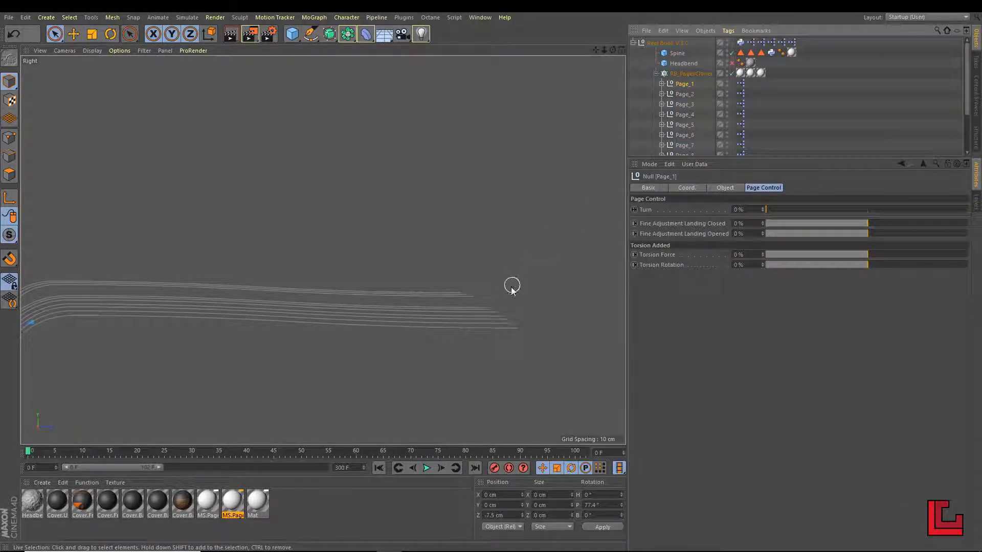
alt+middle_drag(388, 316, 453, 177)
scroll(541, 330, up, 6)
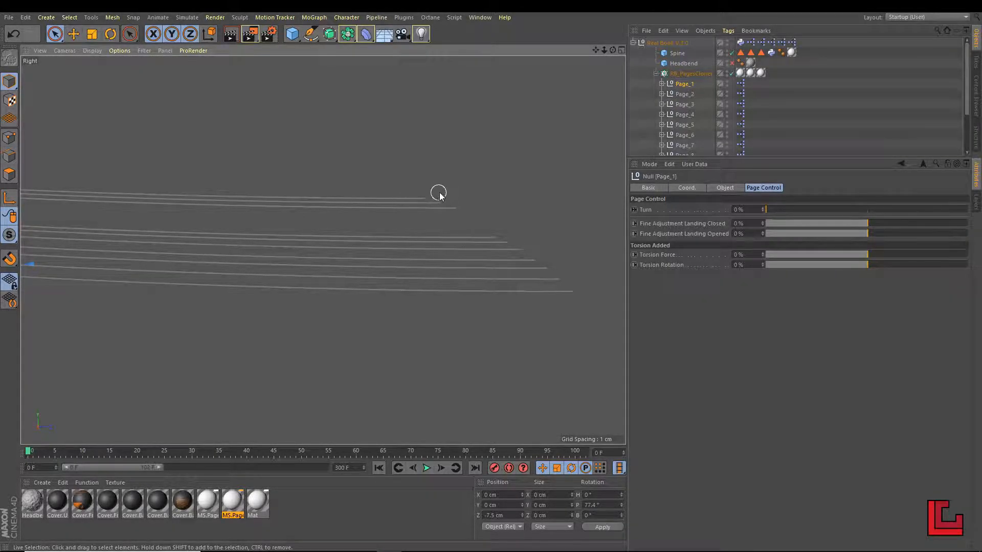
shift+click(688, 104)
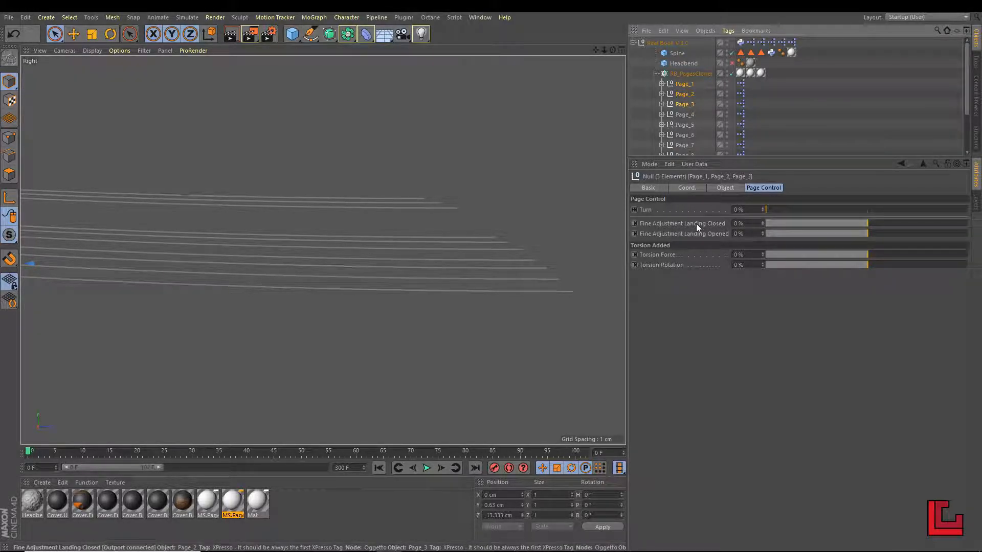
drag(867, 223, 910, 226)
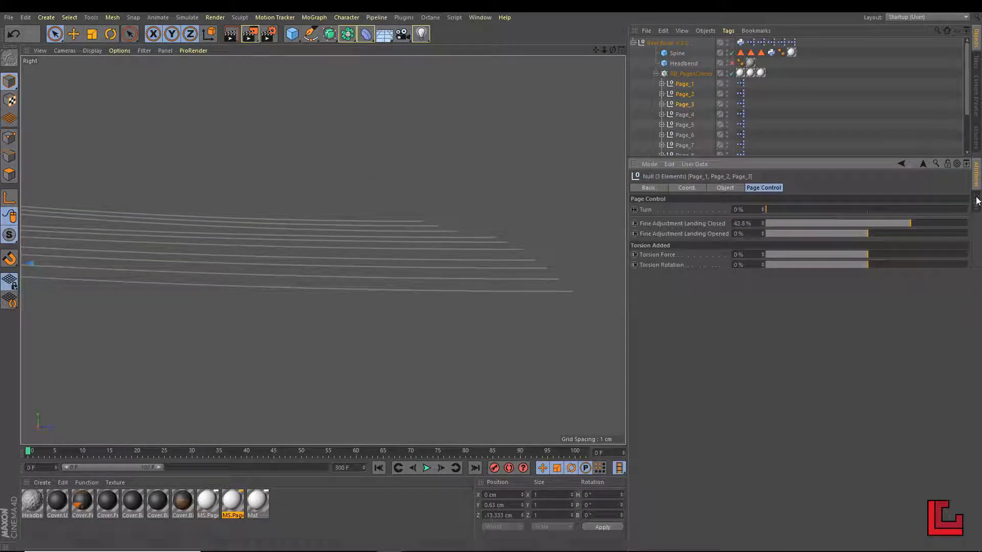
scroll(563, 253, down, 10)
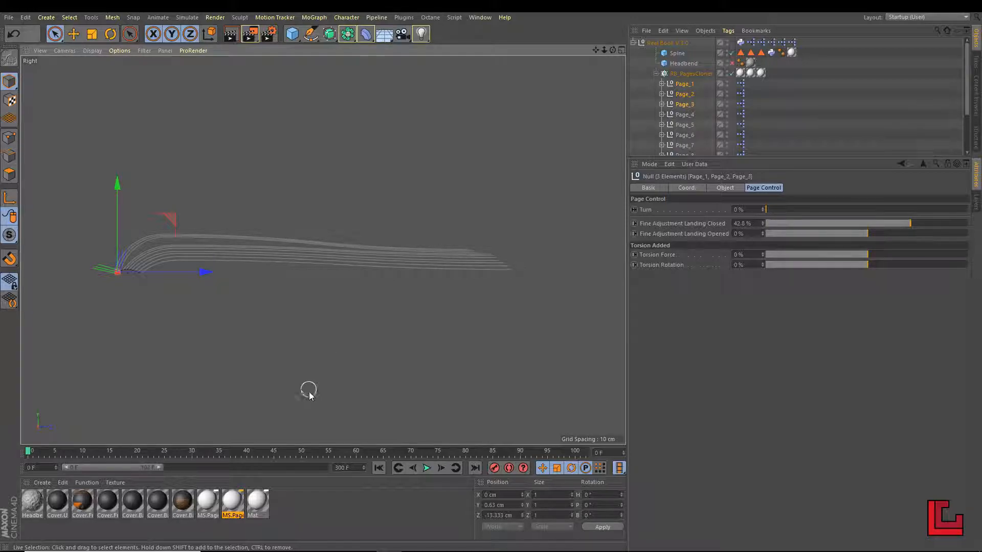
Extend the visible timeline range to all 300 frames, and scrub through the page turns before returning to frame 0
drag(32, 456, 601, 470)
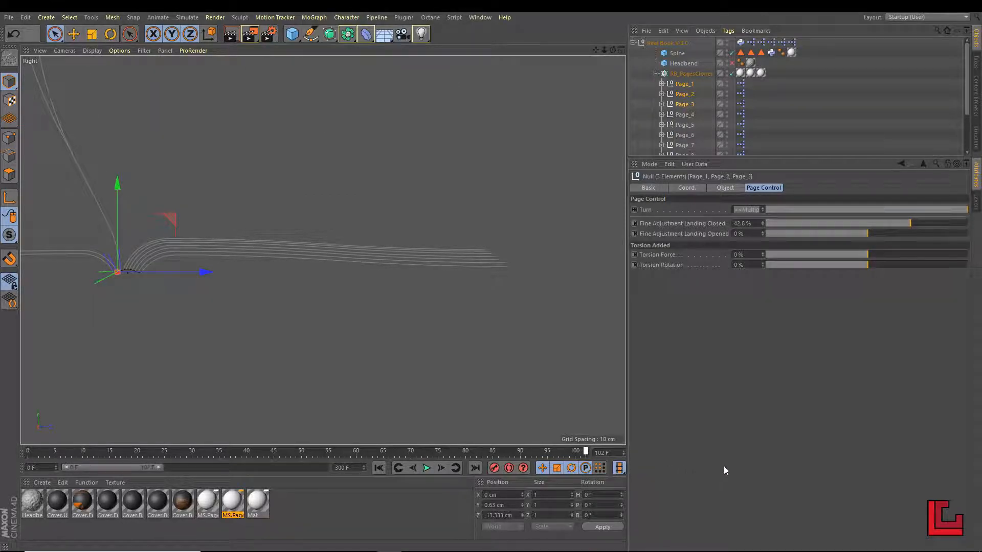
drag(161, 467, 488, 474)
drag(218, 452, 2, 456)
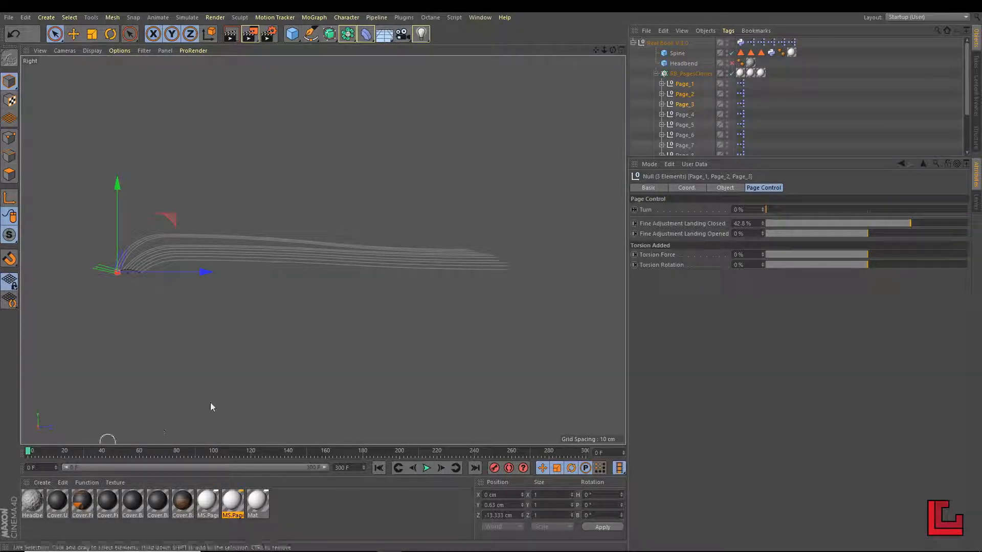
Switch to the Perspective view and examine the closed page stack from the side
alt+right_drag(428, 290, 367, 296)
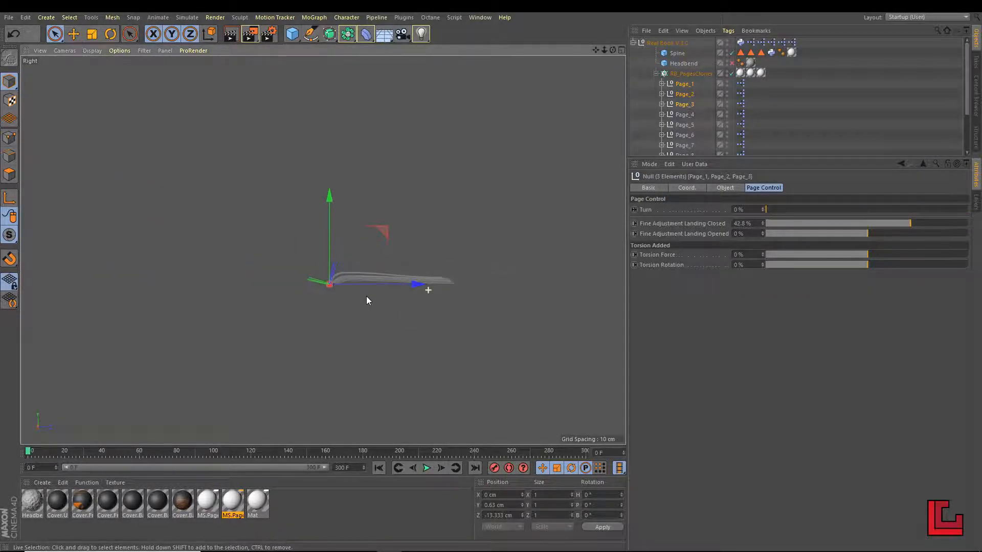
click(622, 51)
middle_click(317, 203)
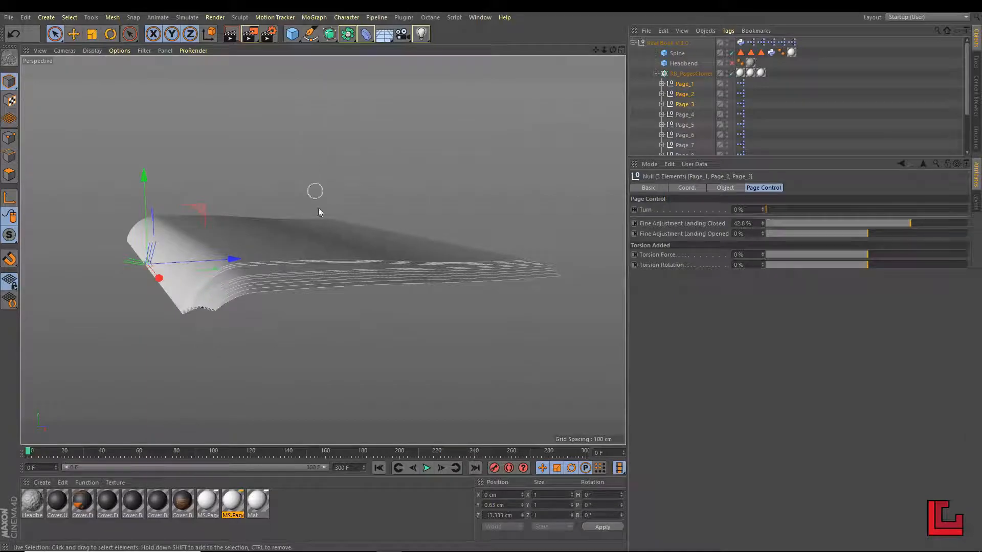
alt+drag(383, 302, 545, 288)
alt+middle_drag(544, 287, 432, 296)
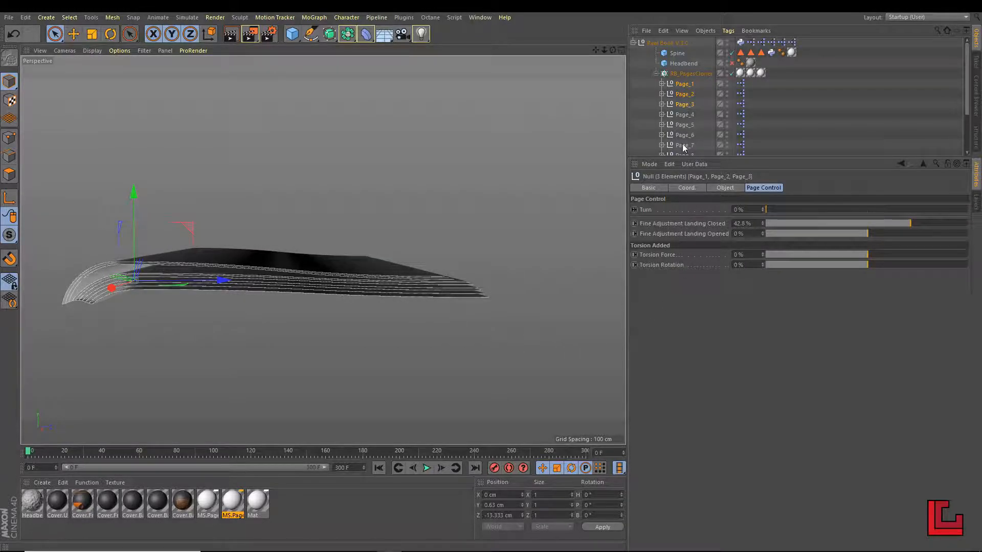
Try Seed 12 and Distribution type 3 on the Real Book V.3.0 rig, and restore Seed 11 and Distribution type 4
click(666, 43)
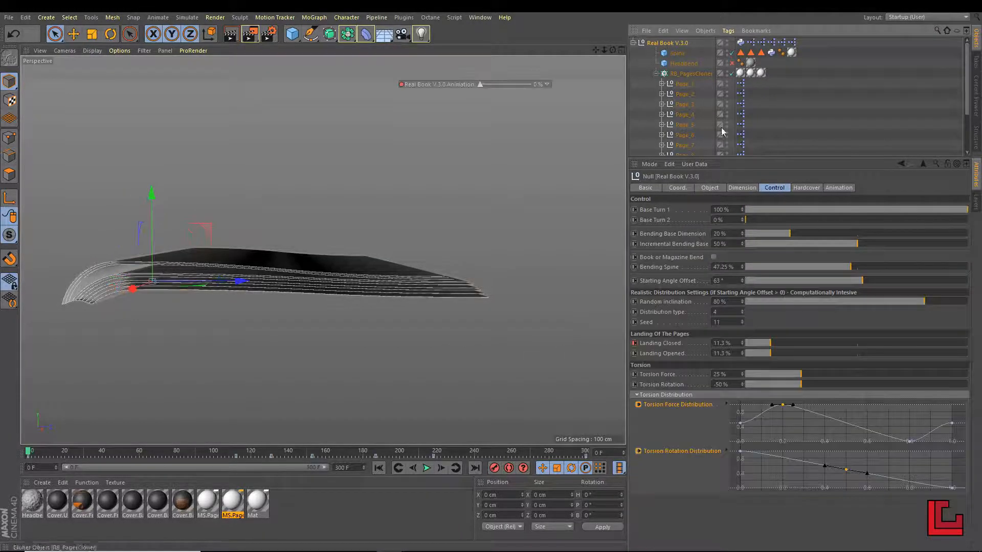
click(742, 320)
scroll(517, 270, up, 3)
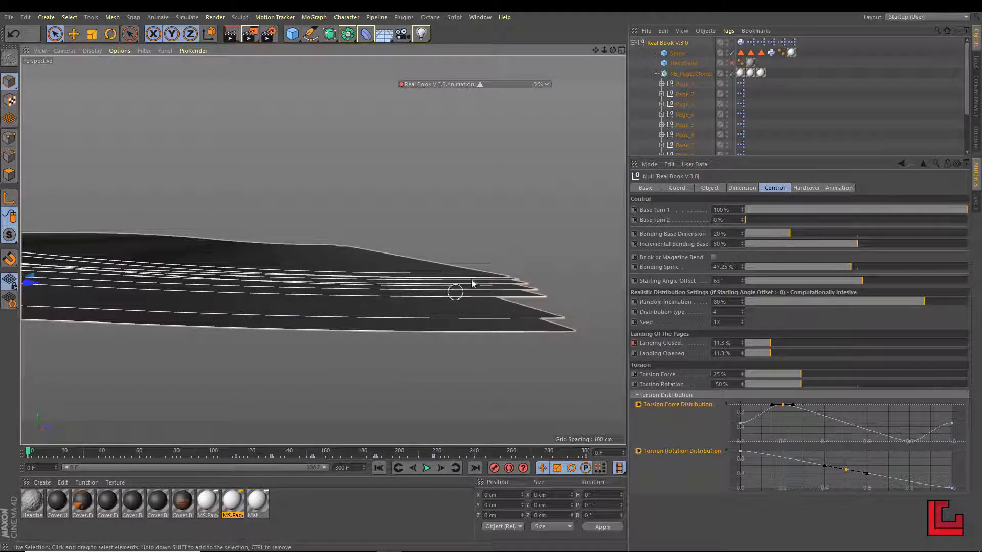
click(742, 313)
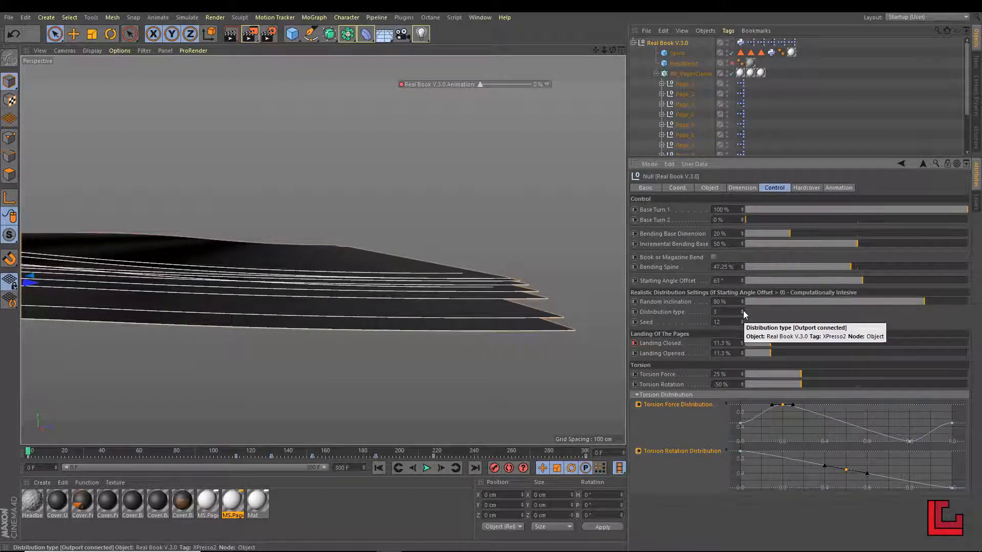
click(742, 310)
click(742, 324)
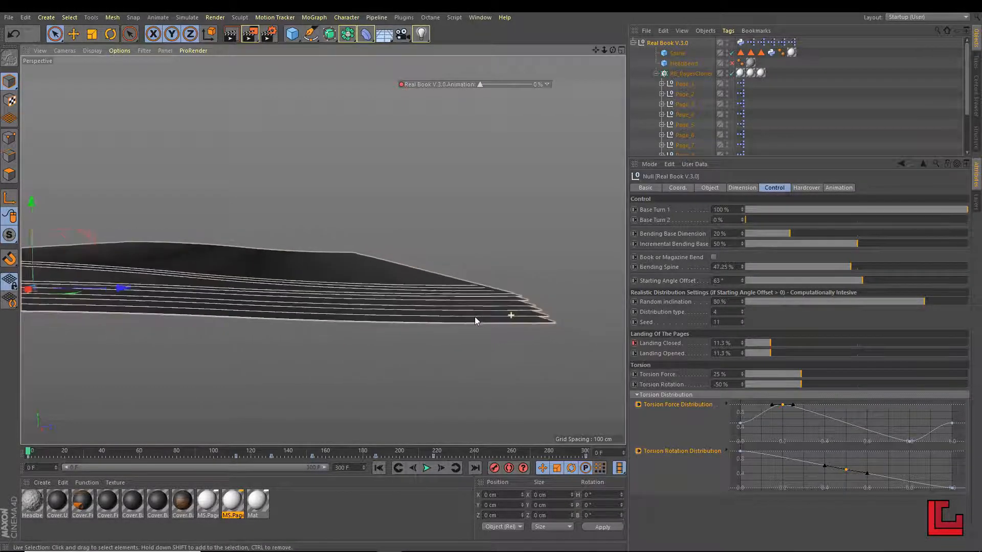
Set the Real Book V.3.0 rig's Distribution type to 2, and inspect the edges of the page stack
alt+right_drag(477, 317, 409, 318)
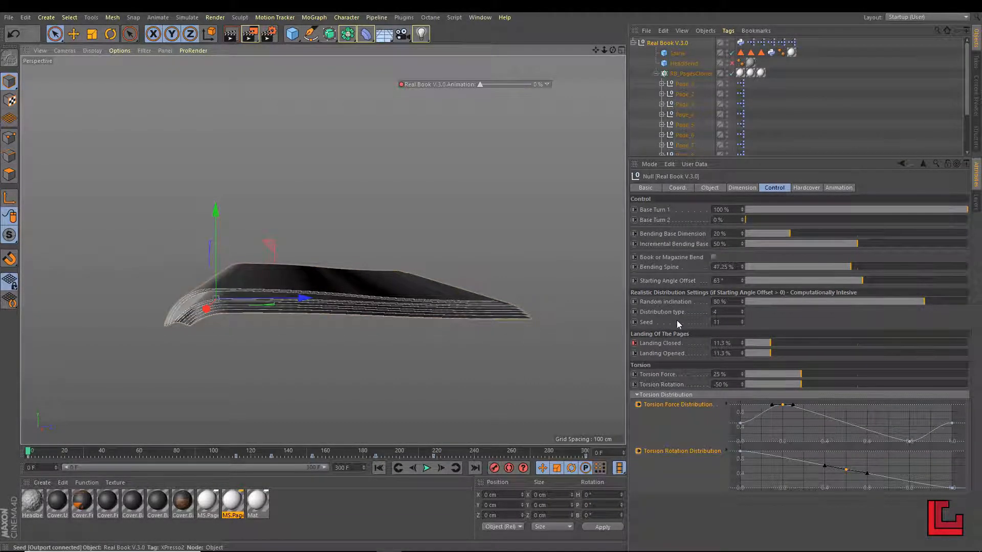
click(743, 315)
click(743, 315)
scroll(565, 321, up, 5)
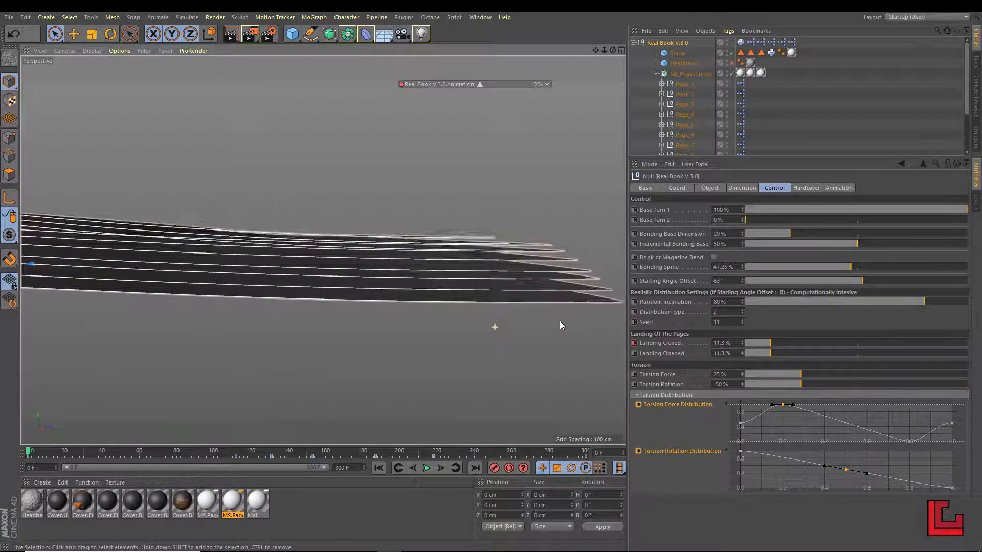
scroll(560, 321, down, 3)
Select Page_1 through Page_3, set their Fine Adjustment Landing Closed to 20.2%, and inspect the whole page stack
drag(705, 83, 685, 108)
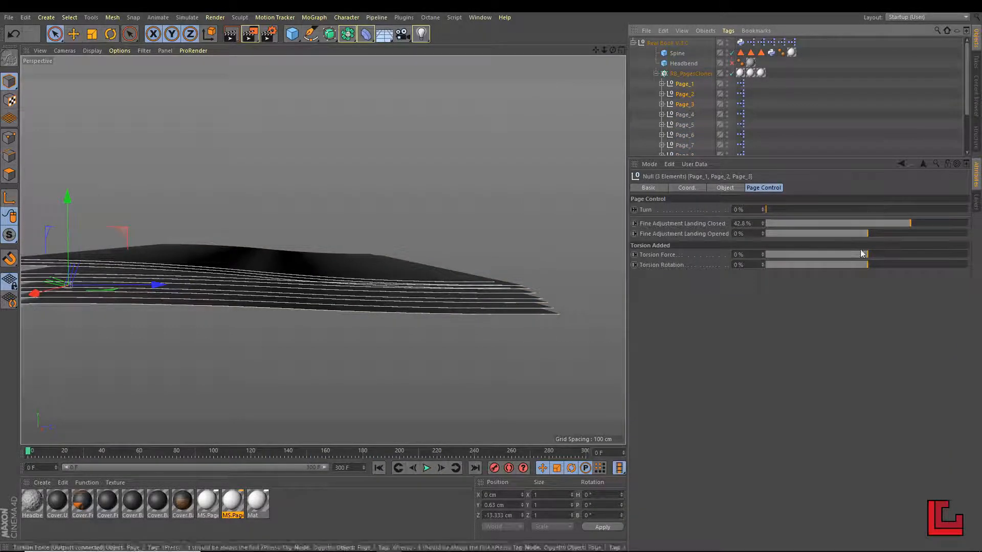
click(901, 223)
drag(899, 222, 888, 222)
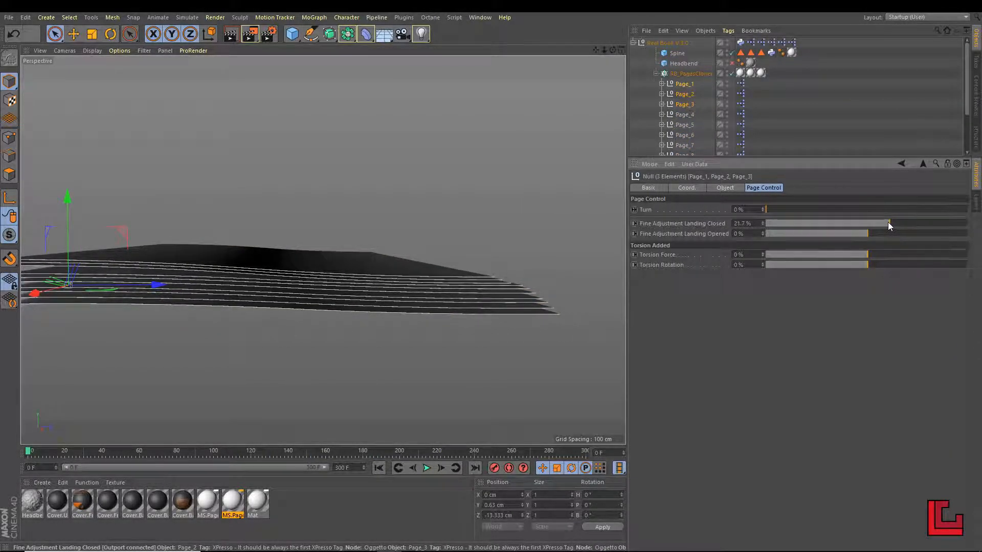
alt+right_drag(476, 321, 427, 323)
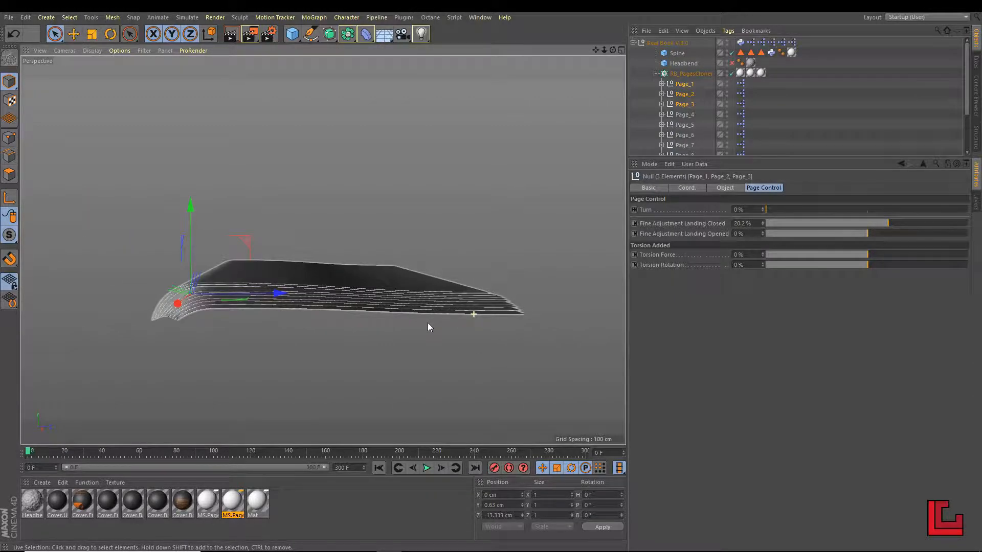
alt+middle_drag(307, 337, 433, 334)
mouse_move(434, 334)
alt+mouse_down()
mouse_move(450, 315)
mouse_move(438, 333)
mouse_move(425, 330)
alt+mouse_up()
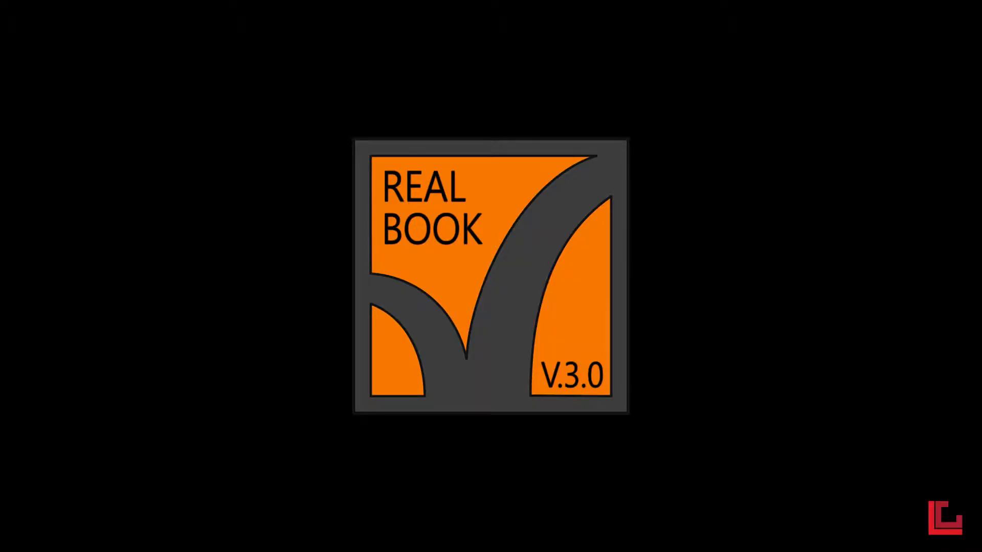